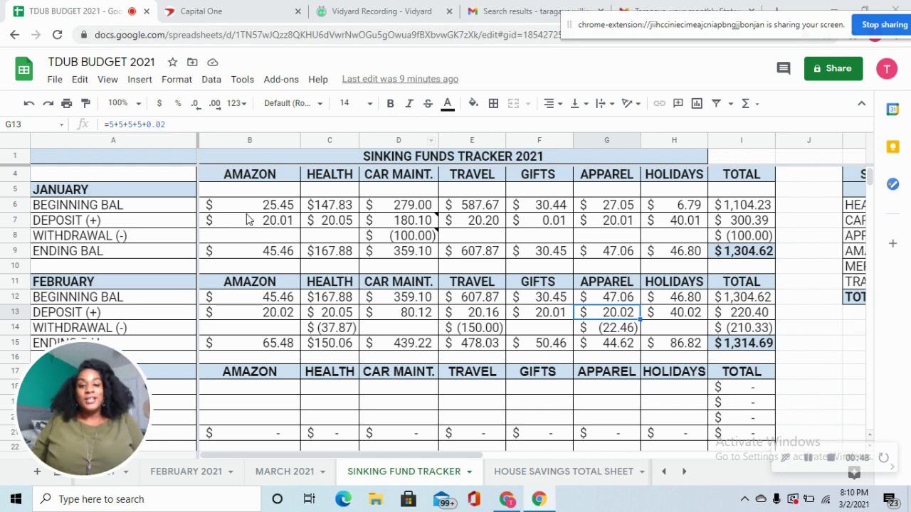
Step: Switch to the 26 WEEKS SAVINGS TRACKER sheet
scroll(405, 286, down, 1)
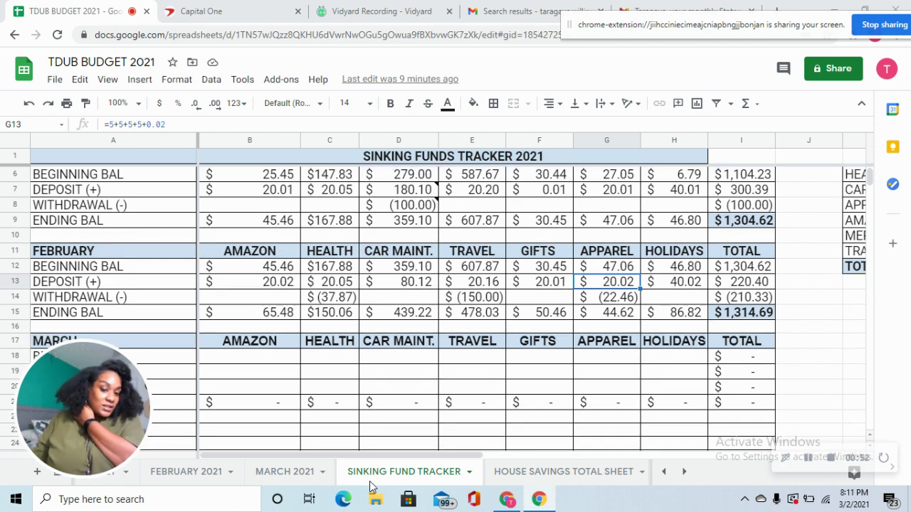
click(684, 474)
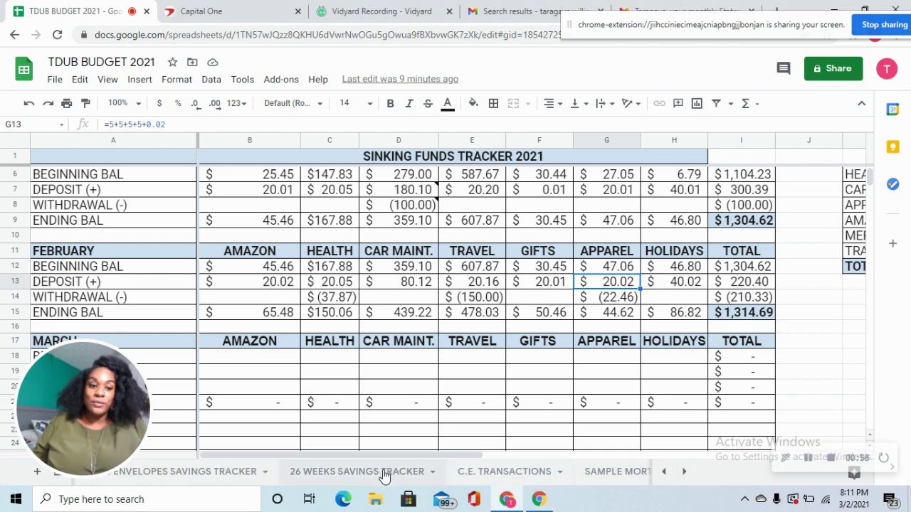
click(384, 474)
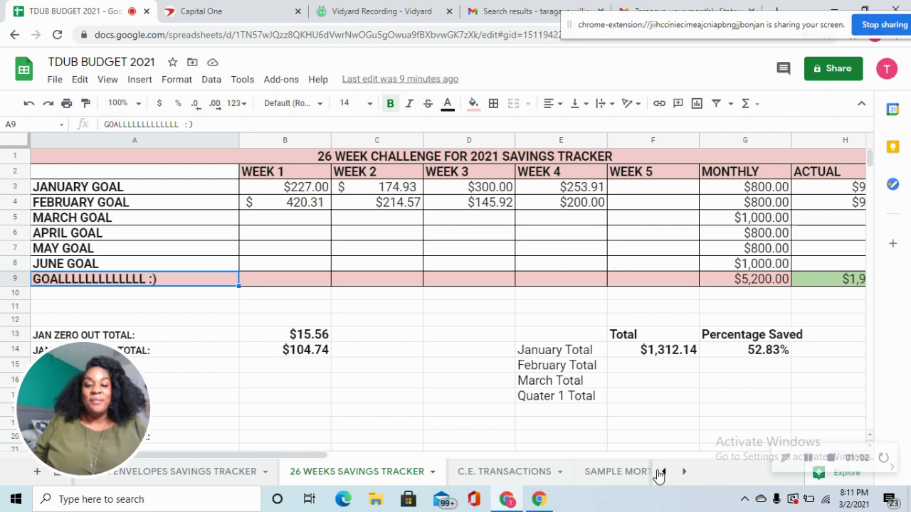
Step: Inspect February's and March's weekly amounts and March's 1000 monthly goal in rows 4–5
click(667, 206)
key(Right)
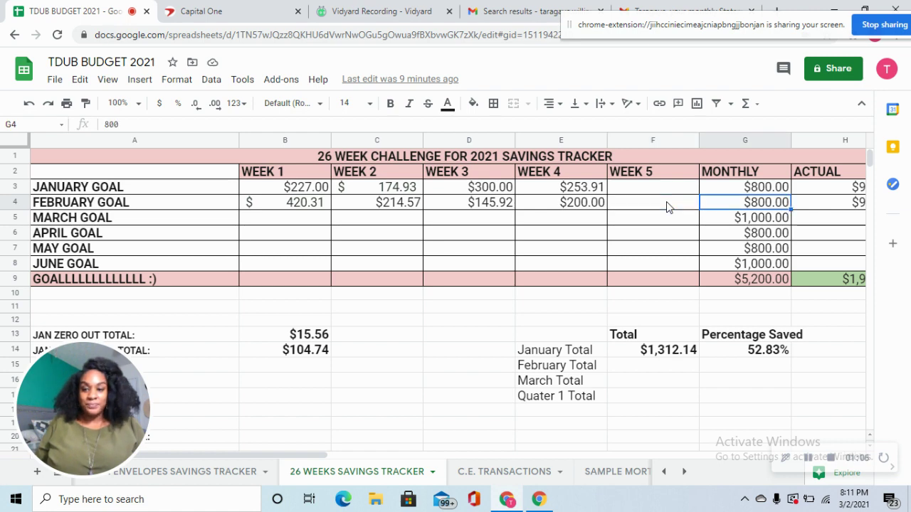
key(Right)
key(Left)
key(Left)
key(Left)
key(Left)
key(Left)
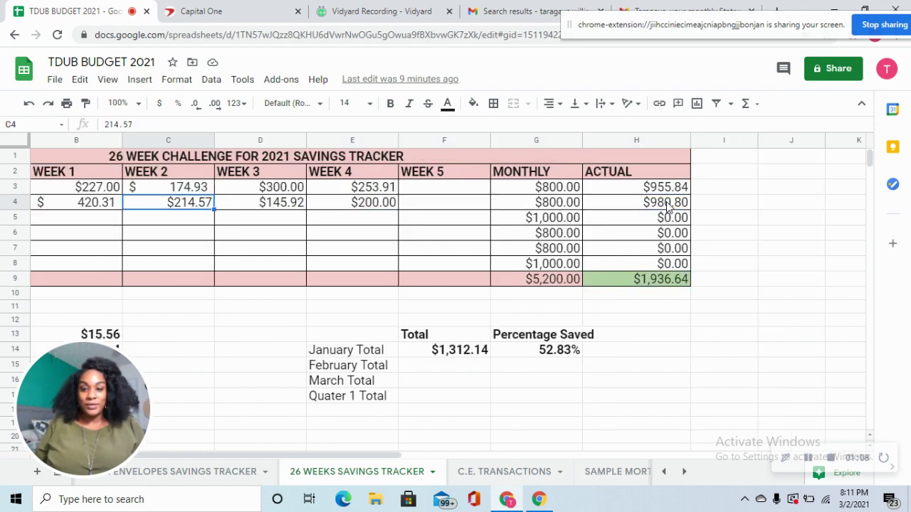
key(Down)
key(Right)
key(Right)
key(Right)
key(Right)
key(Left)
key(Right)
key(Left)
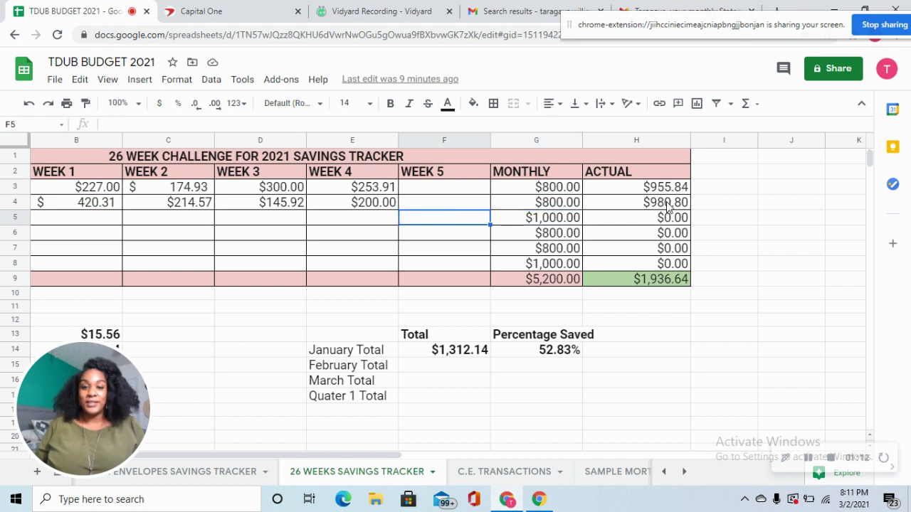
key(Left)
key(Left)
key(Left)
key(Left)
key(Left)
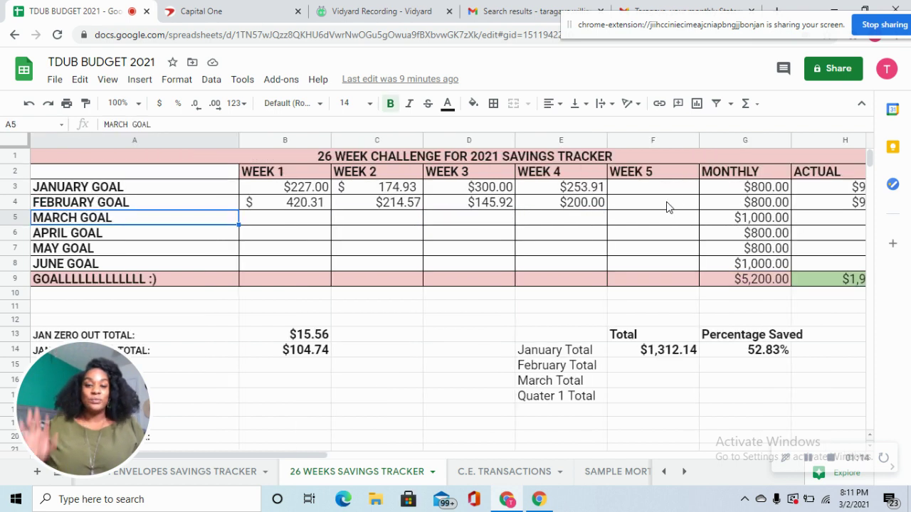
Step: Check February's Week 1 formula and monthly goal and the January Total's calculation, then select the empty February Total cell
key(Right)
key(Right)
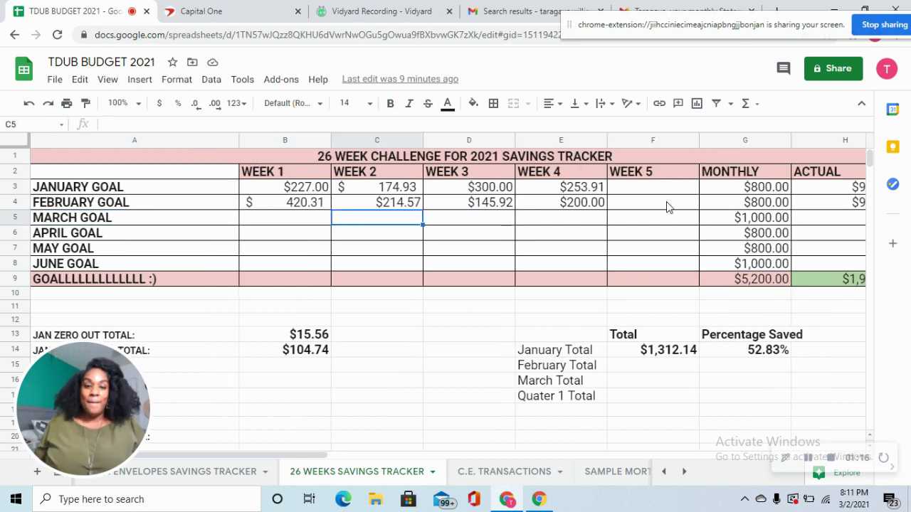
key(Up)
key(Left)
key(Left)
key(Right)
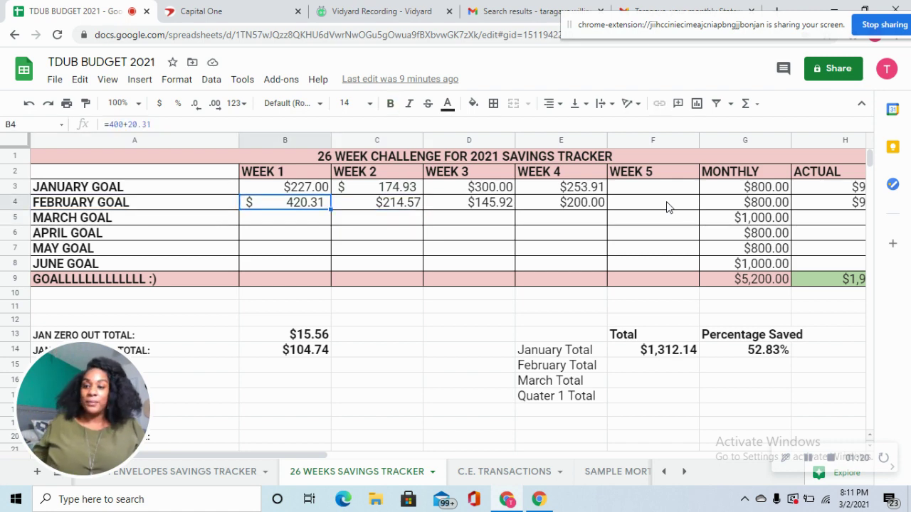
key(Right)
key(Right)
key(Right)
key(Right)
key(Right)
key(Right)
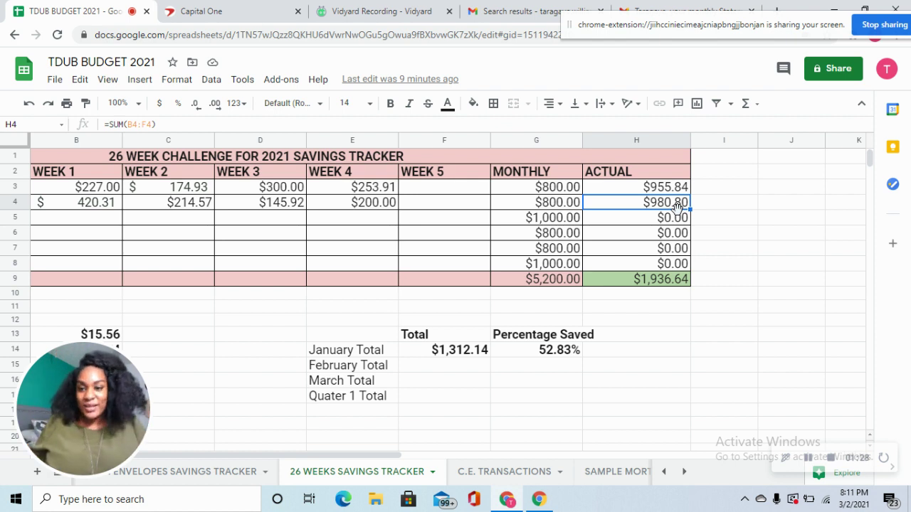
click(466, 356)
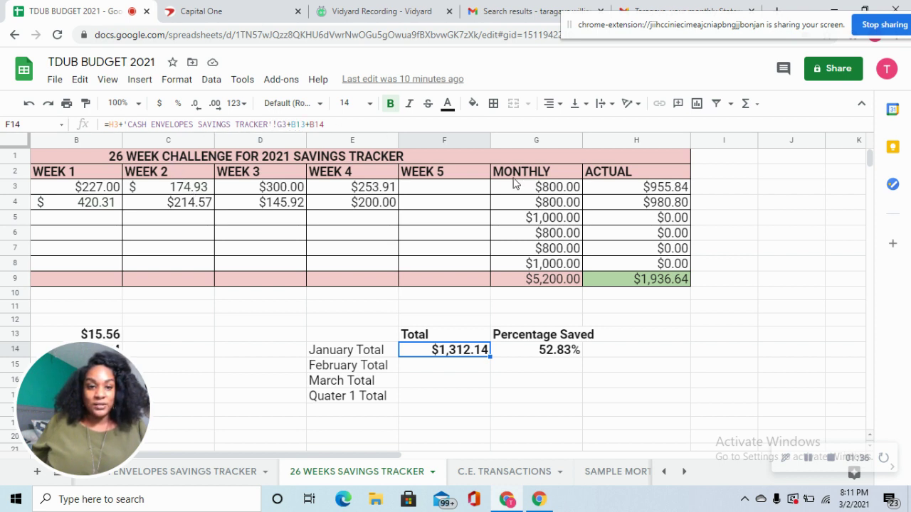
click(441, 368)
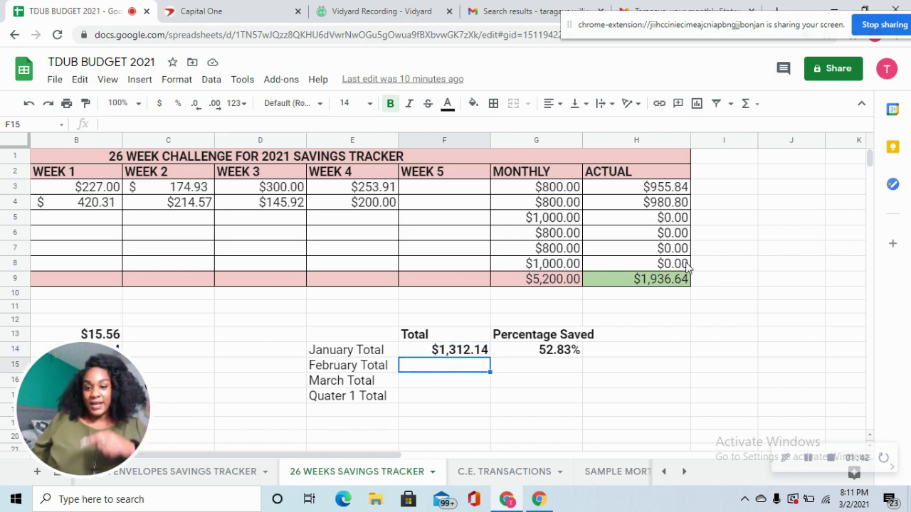
Step: Begin the February Total formula as =980.80+ and look at the C.E. TRANSACTIONS sheet
text(=)
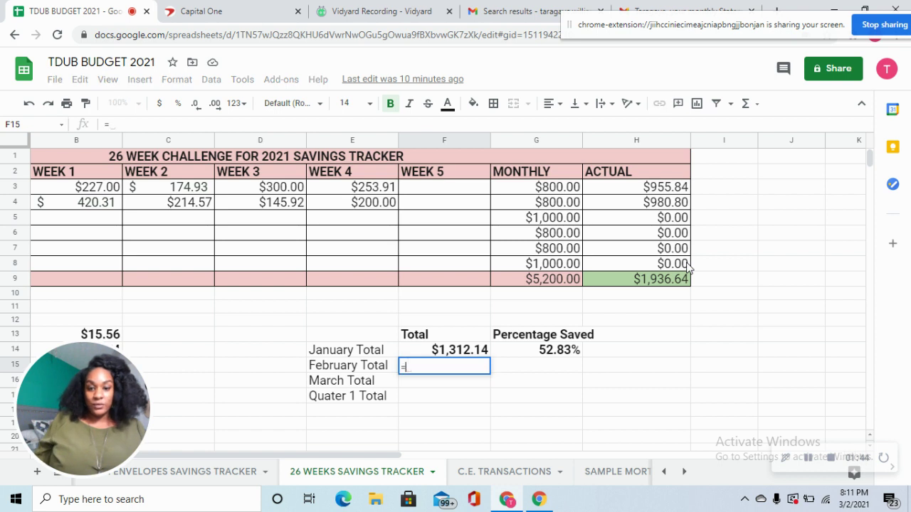
text(980.80)
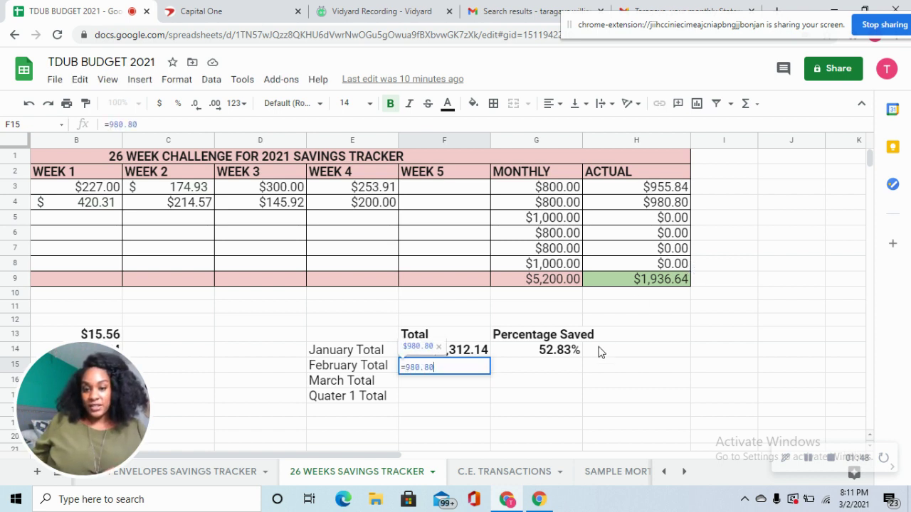
text(+)
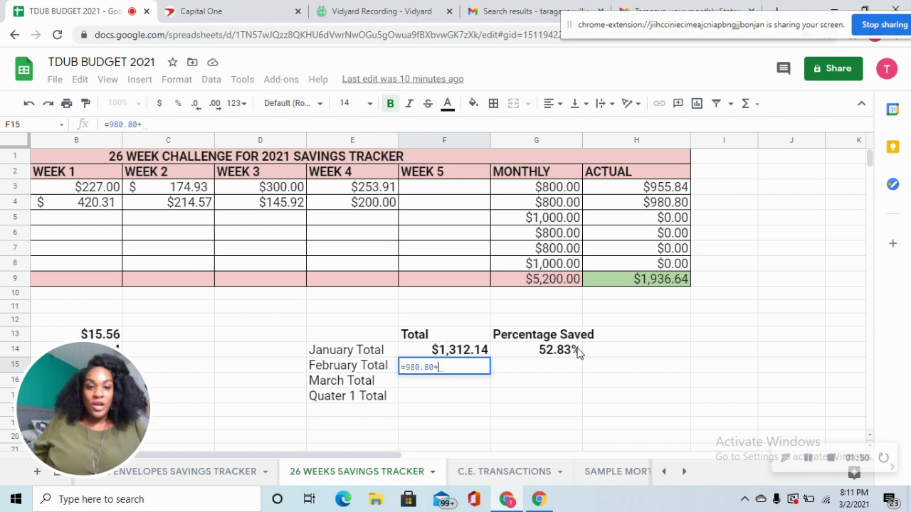
click(534, 472)
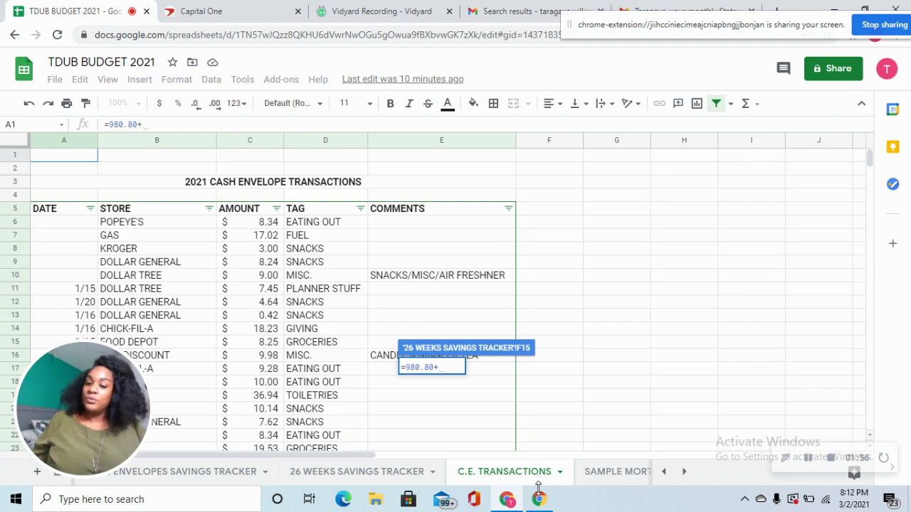
click(664, 472)
click(664, 473)
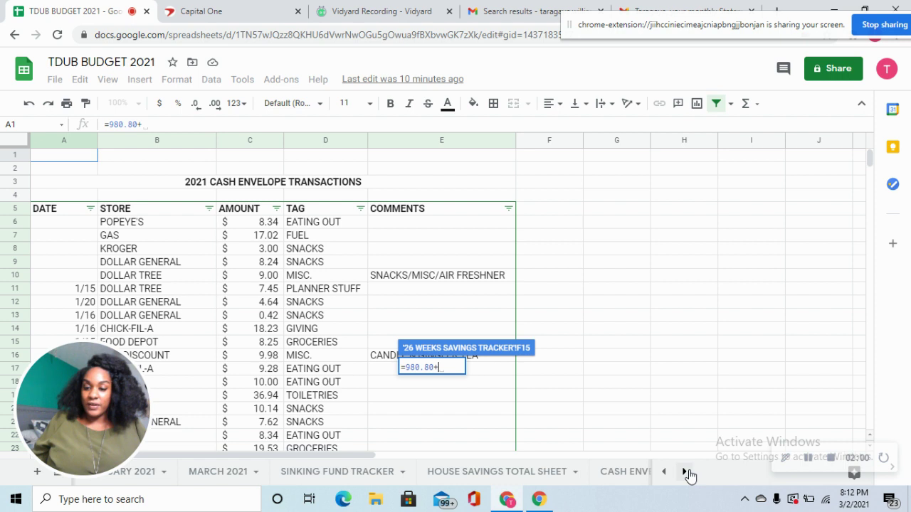
click(685, 473)
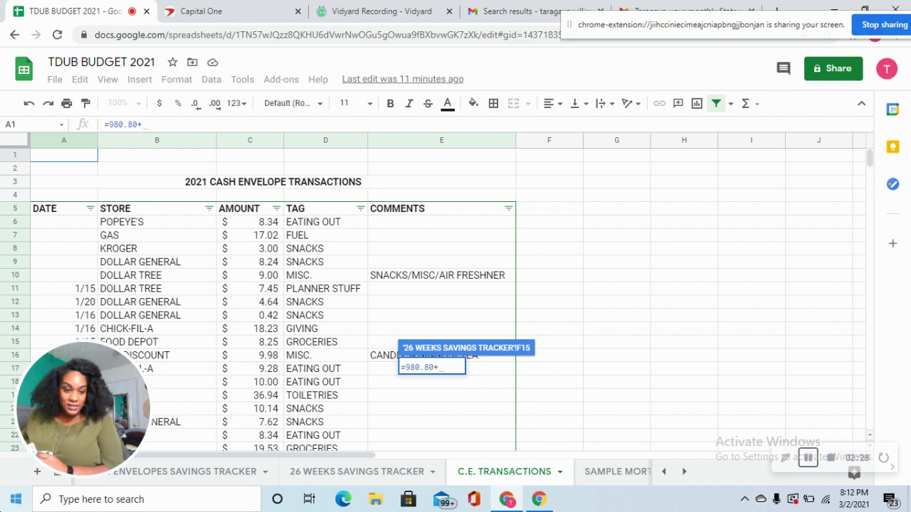
key(super)
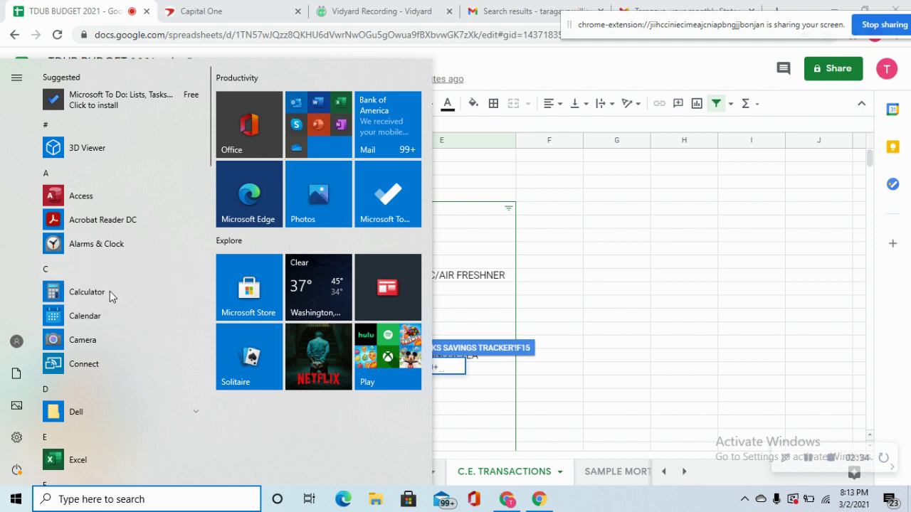
click(82, 291)
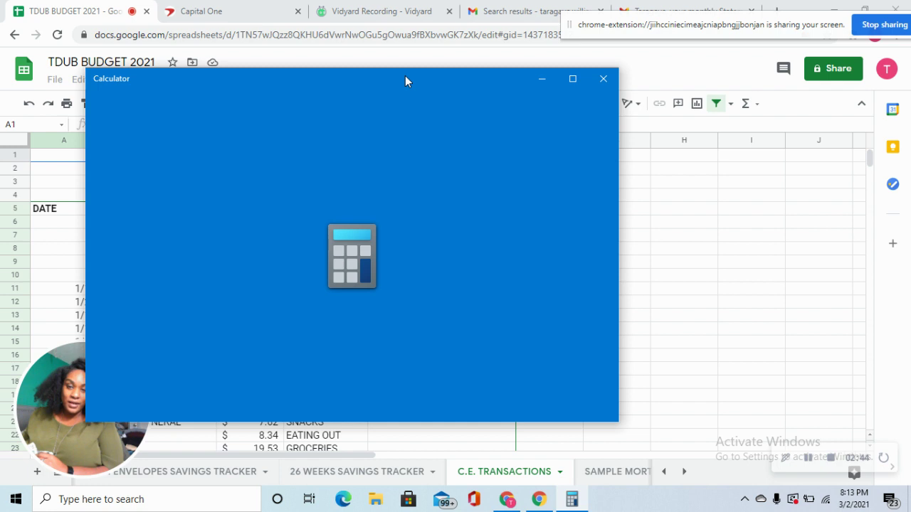
drag(405, 76, 697, 87)
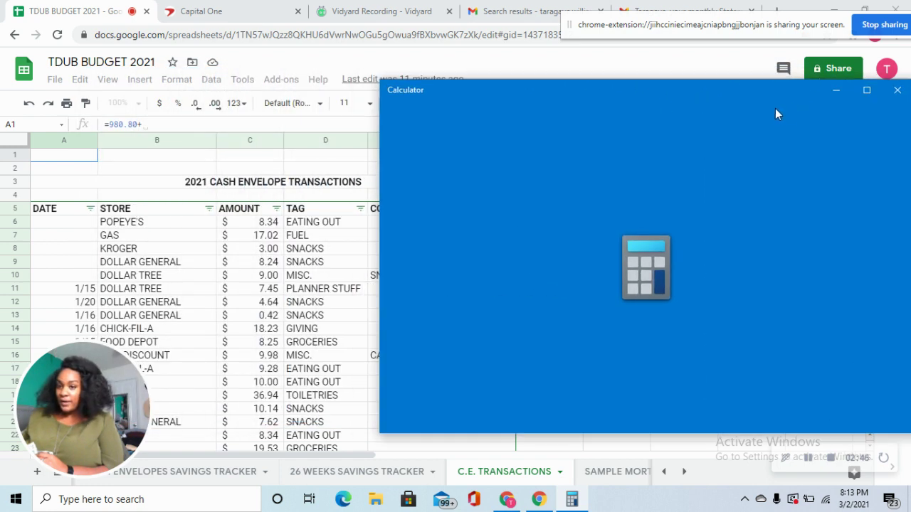
click(775, 93)
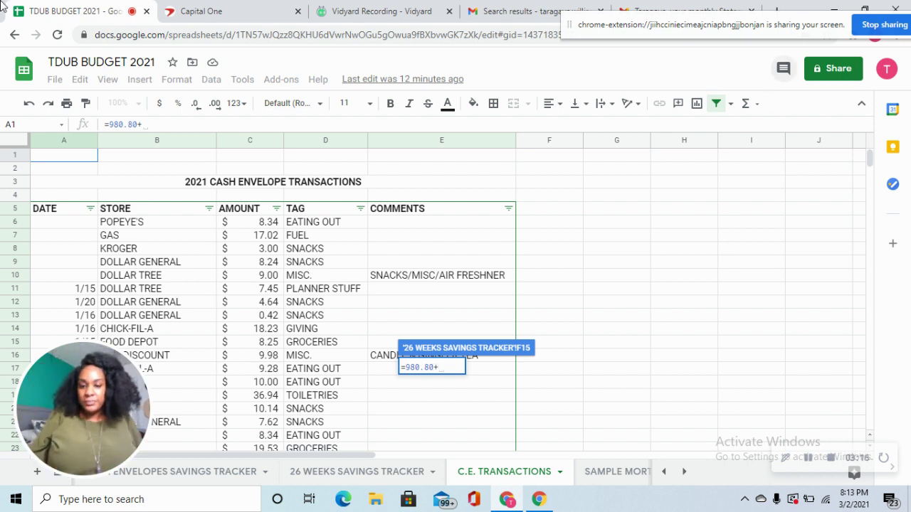
Step: Complete the February Total formula as =980.8+52, showing $1,032.80
text(52)
text(+)
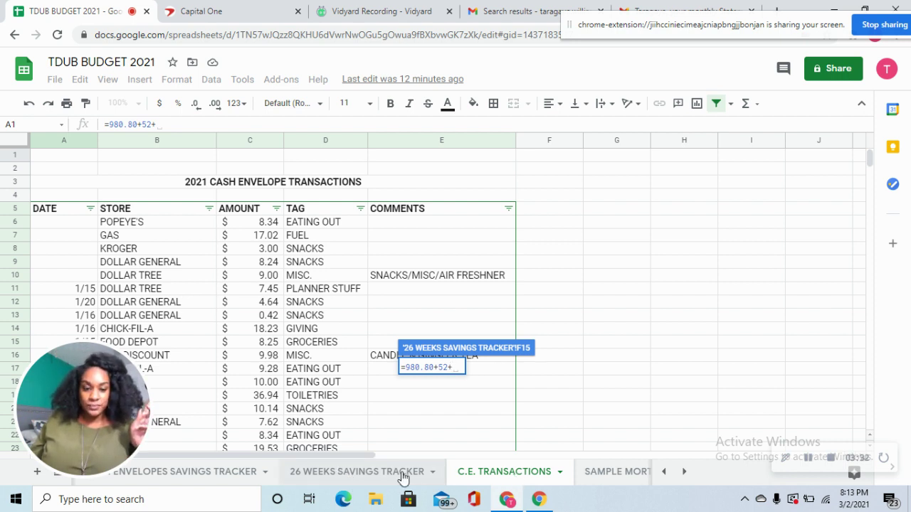
click(404, 474)
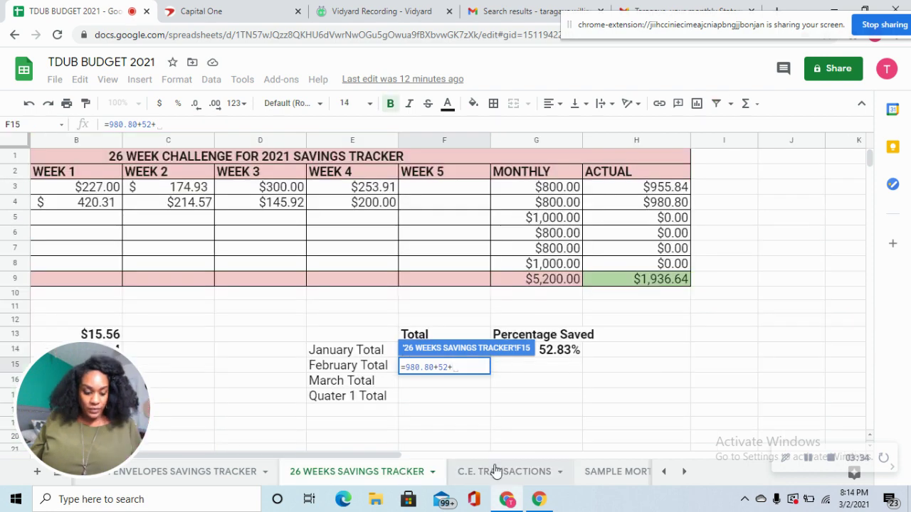
key(Return)
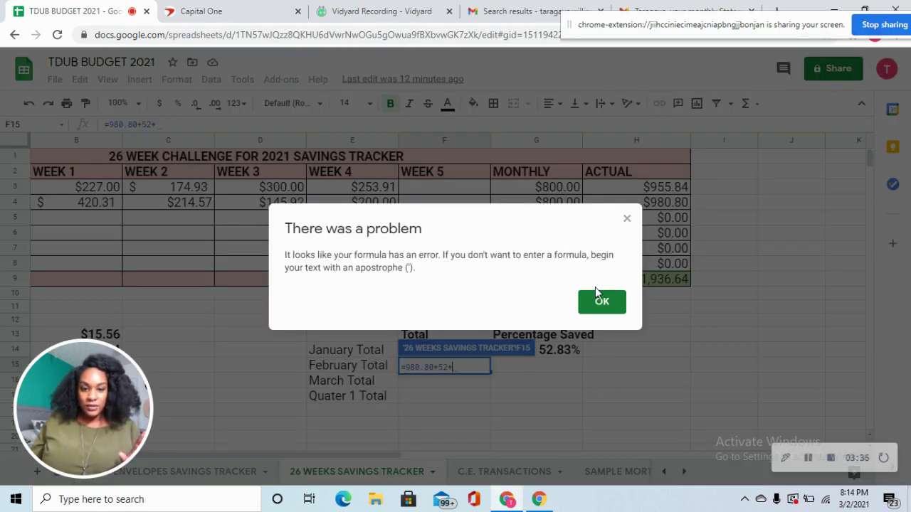
click(602, 301)
key(BackSpace)
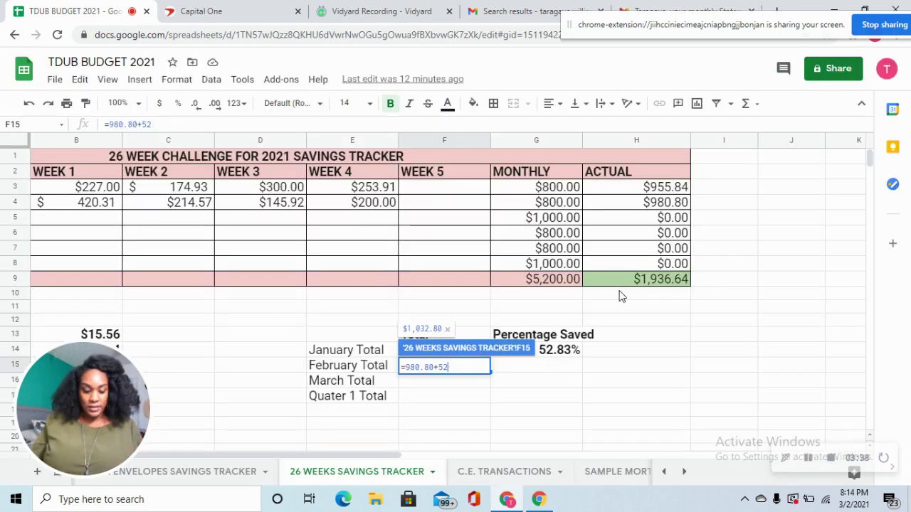
key(Tab)
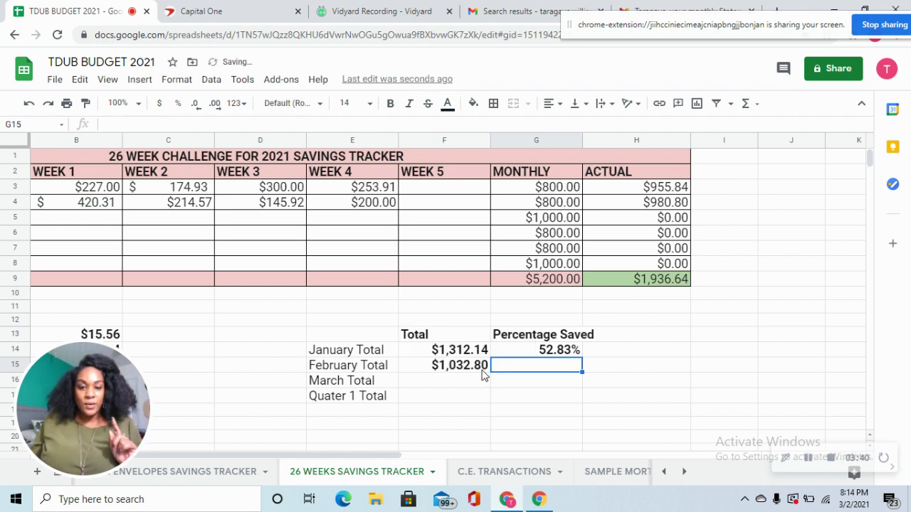
click(477, 370)
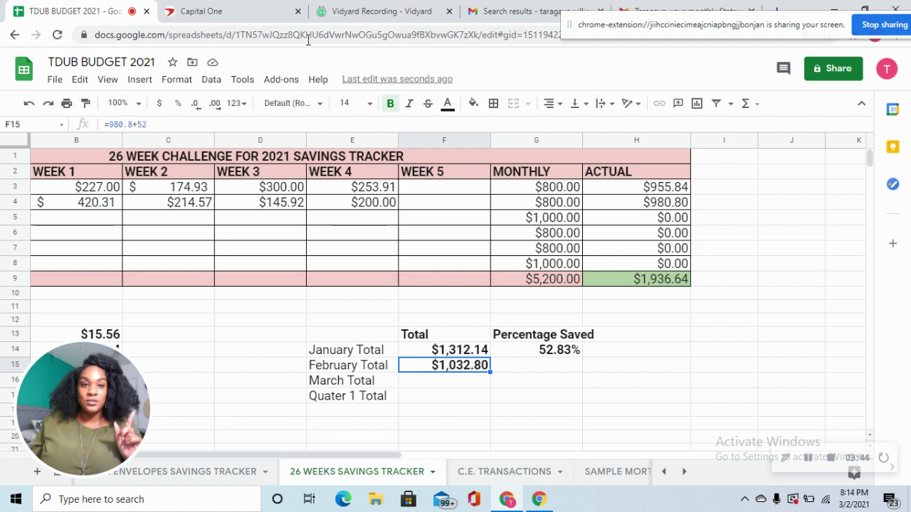
click(199, 10)
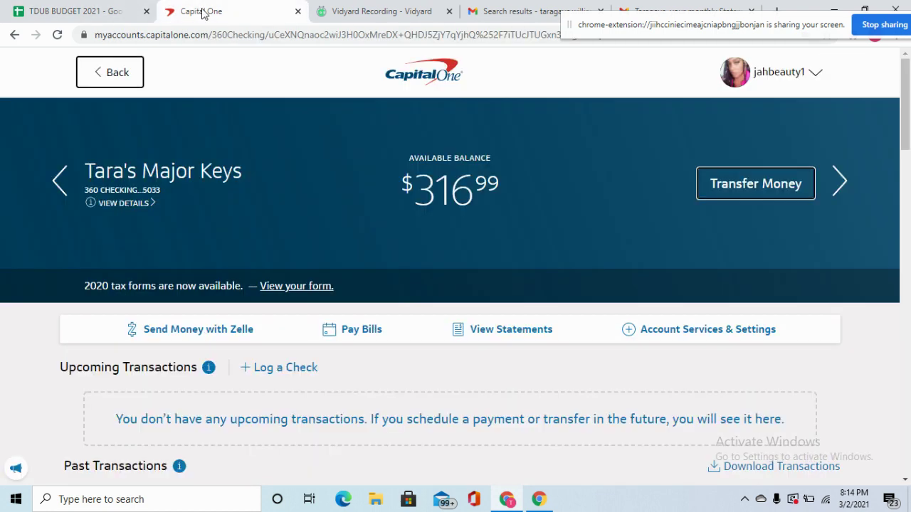
click(458, 78)
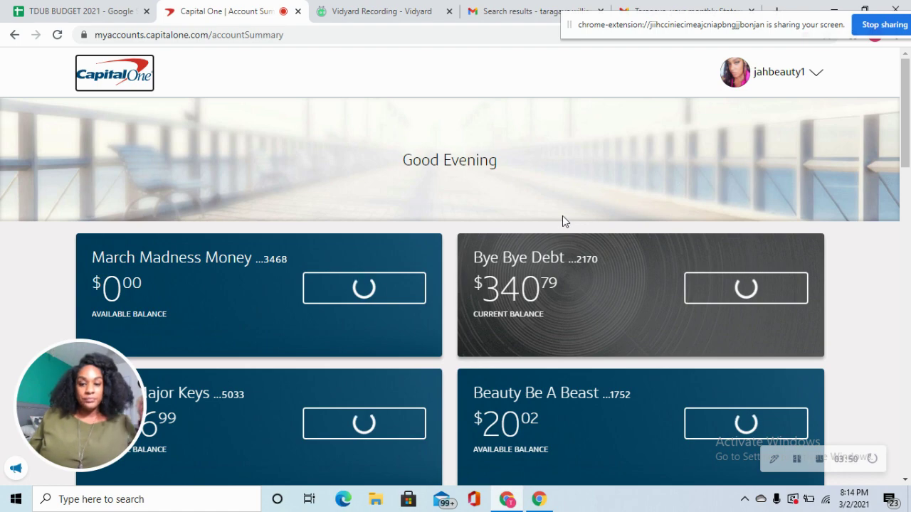
scroll(563, 221, down, 7)
scroll(559, 225, down, 3)
scroll(559, 226, up, 4)
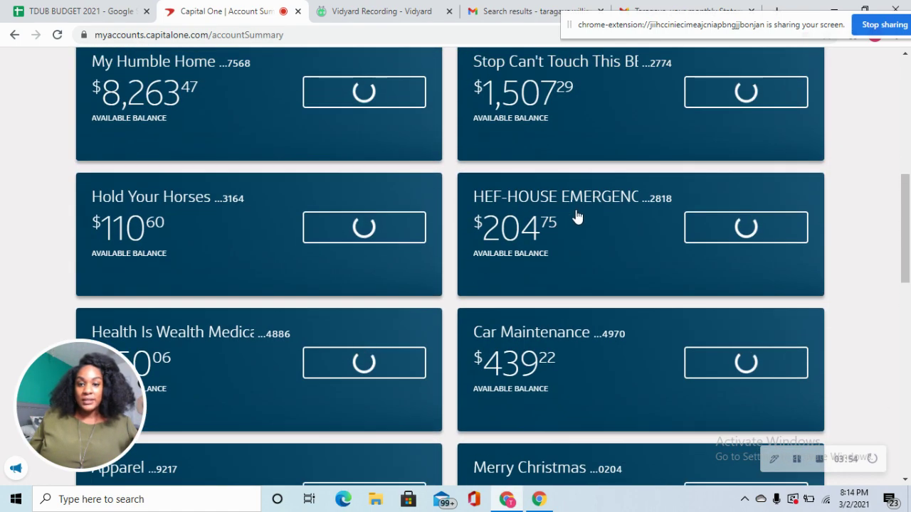
click(560, 251)
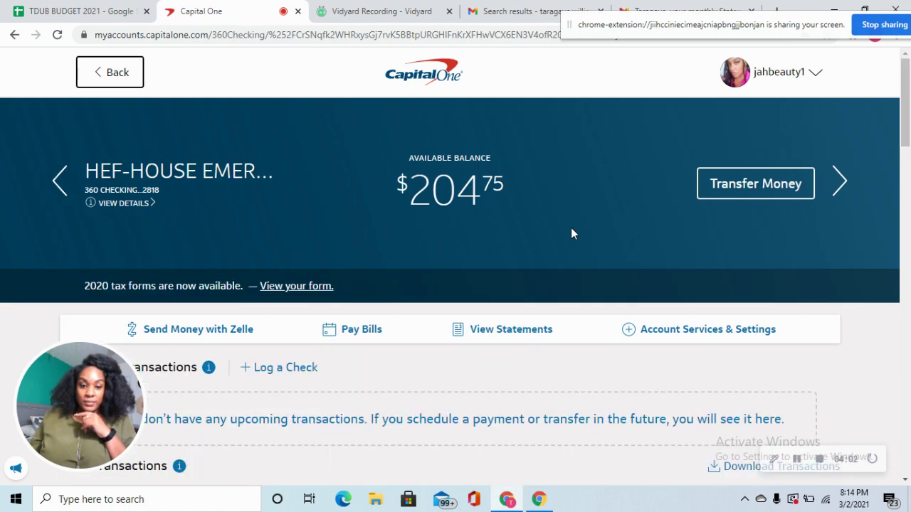
Step: Review its past transactions: weekly $25.00 February deposits and $0.01 interest
scroll(571, 234, down, 3)
scroll(569, 235, down, 1)
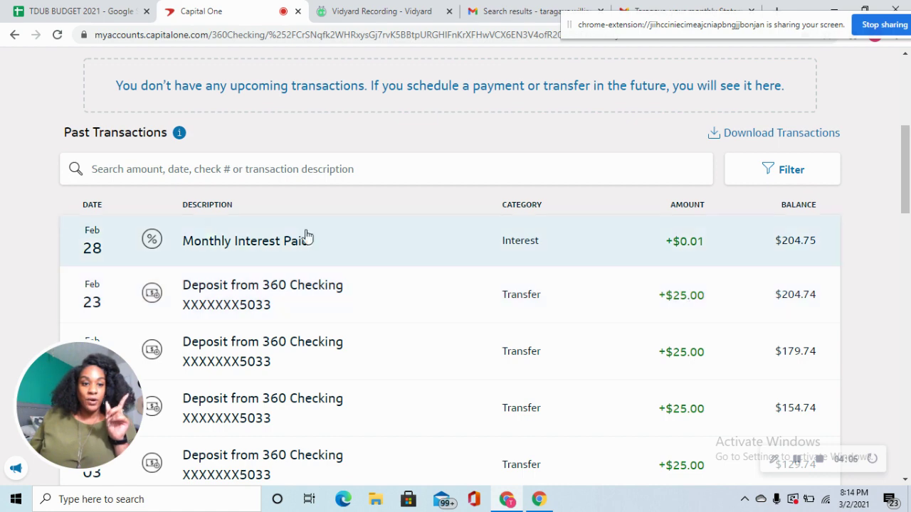
scroll(576, 326, up, 5)
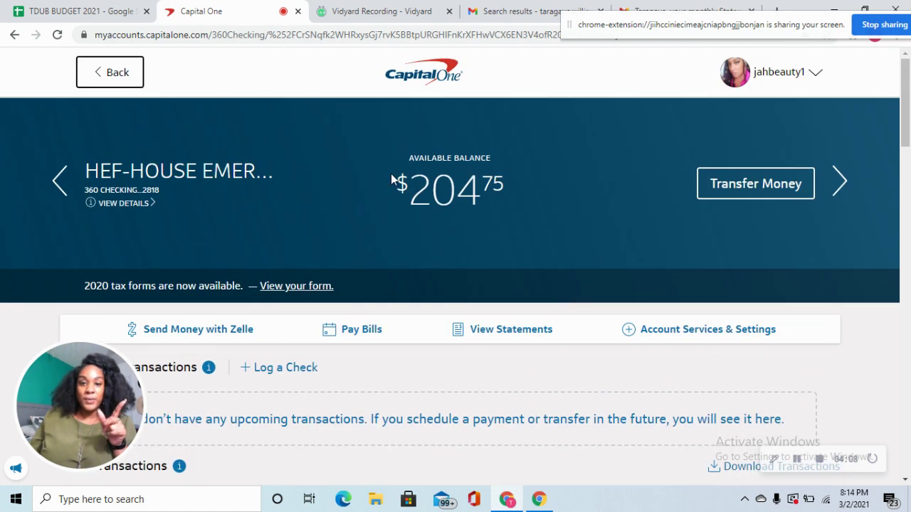
scroll(536, 230, down, 1)
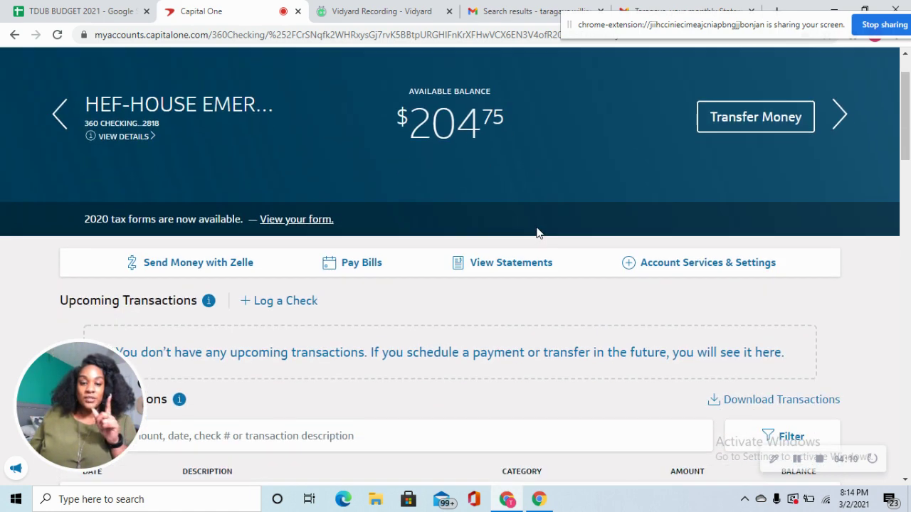
scroll(538, 230, down, 2)
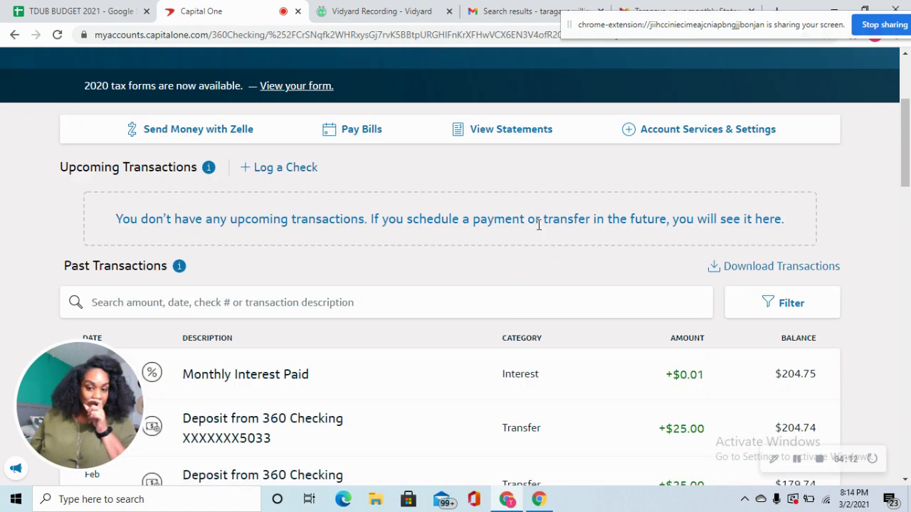
scroll(538, 231, down, 4)
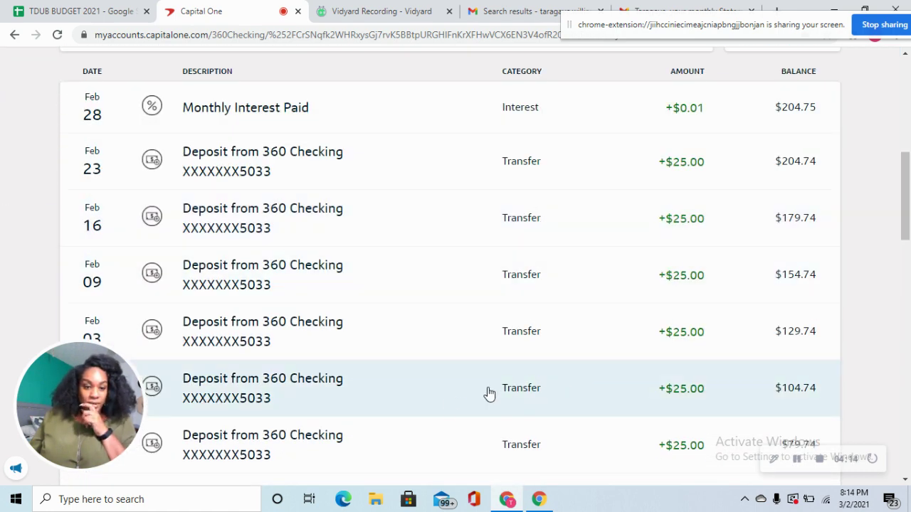
scroll(451, 396, down, 2)
scroll(229, 222, up, 1)
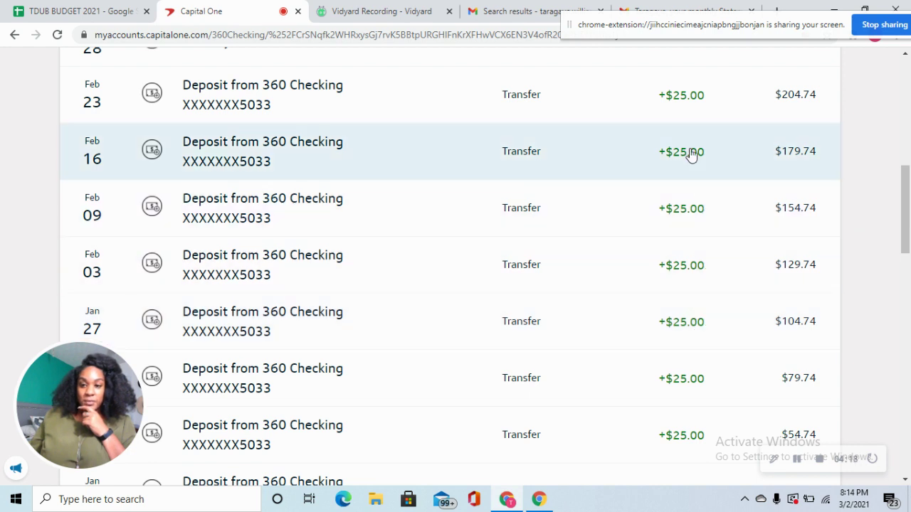
scroll(691, 153, up, 2)
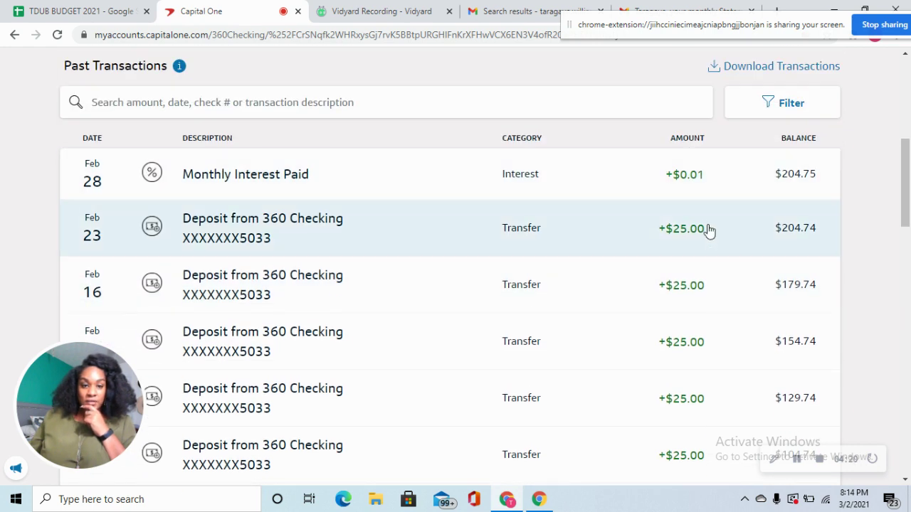
scroll(712, 235, down, 1)
scroll(712, 235, down, 1)
scroll(712, 235, down, 1)
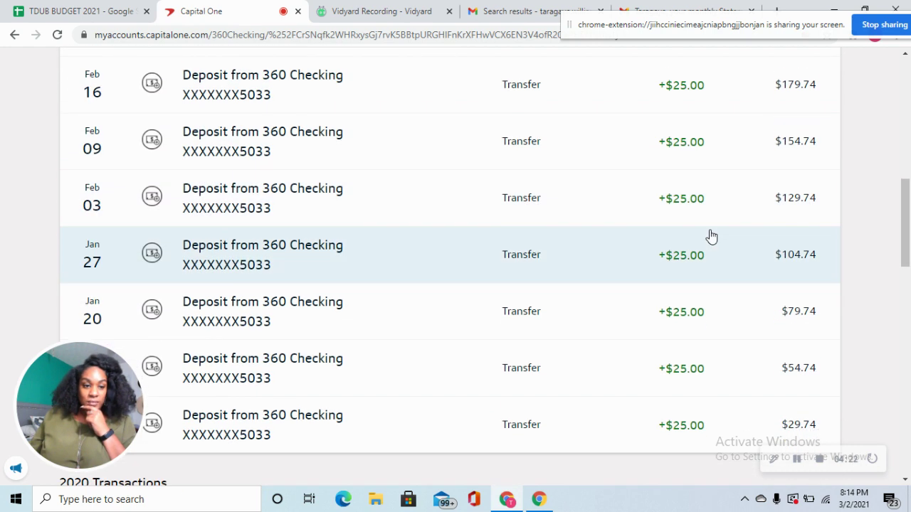
scroll(729, 255, up, 2)
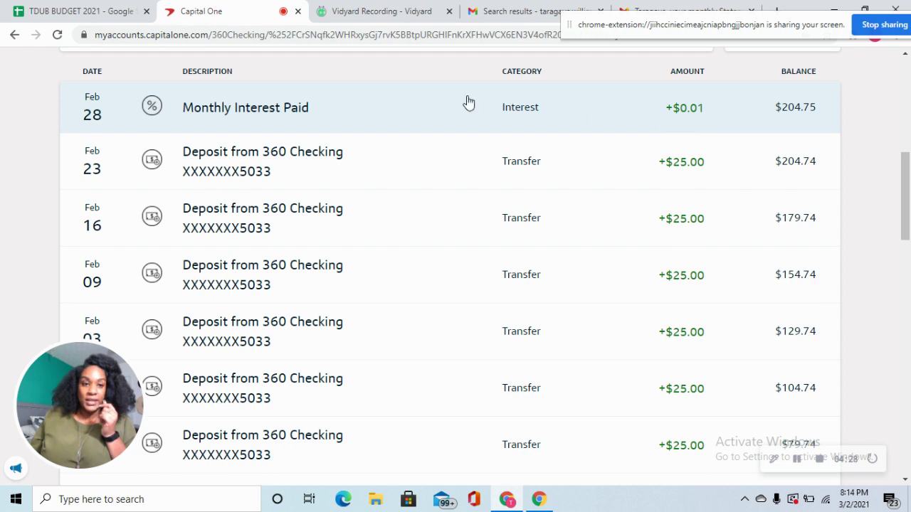
click(104, 14)
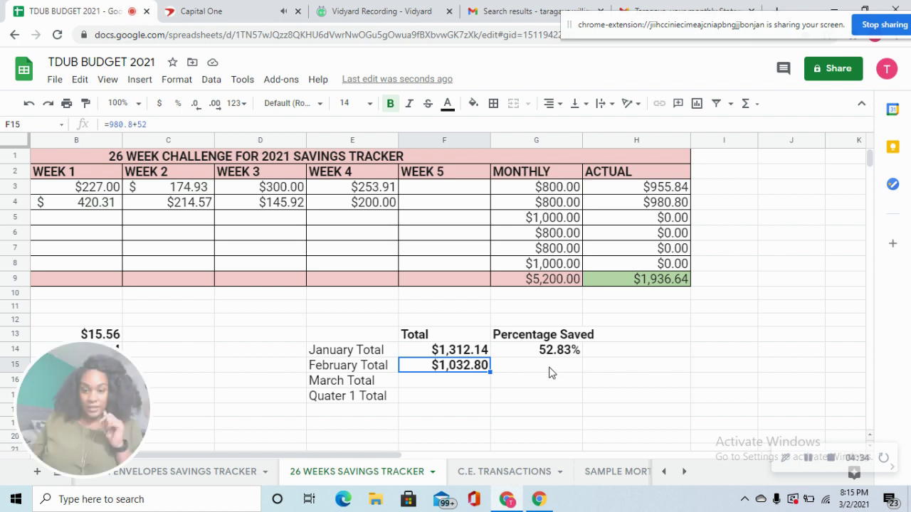
Step: Append +100.01 to the February Total formula so it reads $1,132.81
click(526, 371)
click(469, 370)
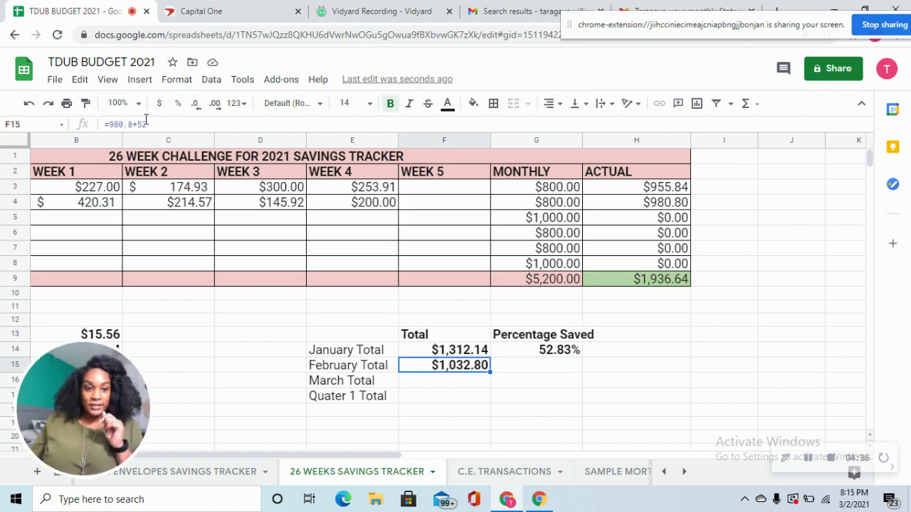
click(203, 122)
text(+100.01)
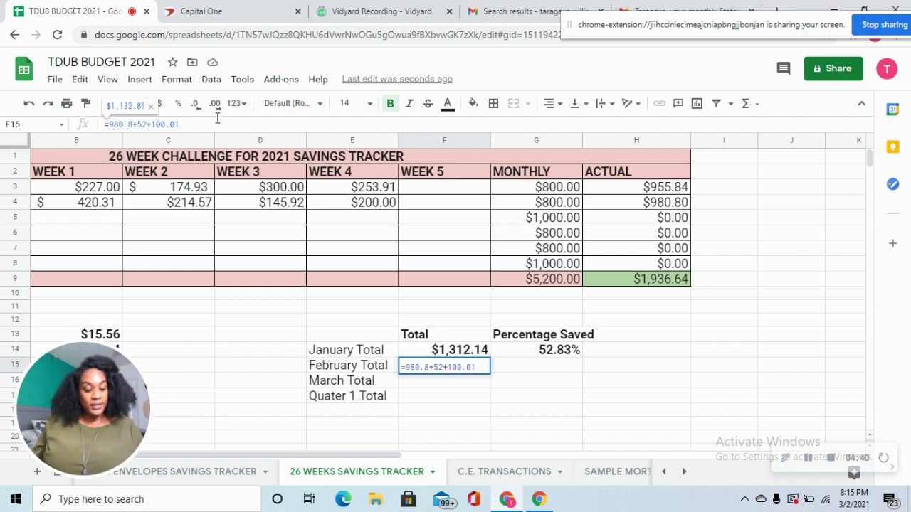
key(Tab)
key(Tab)
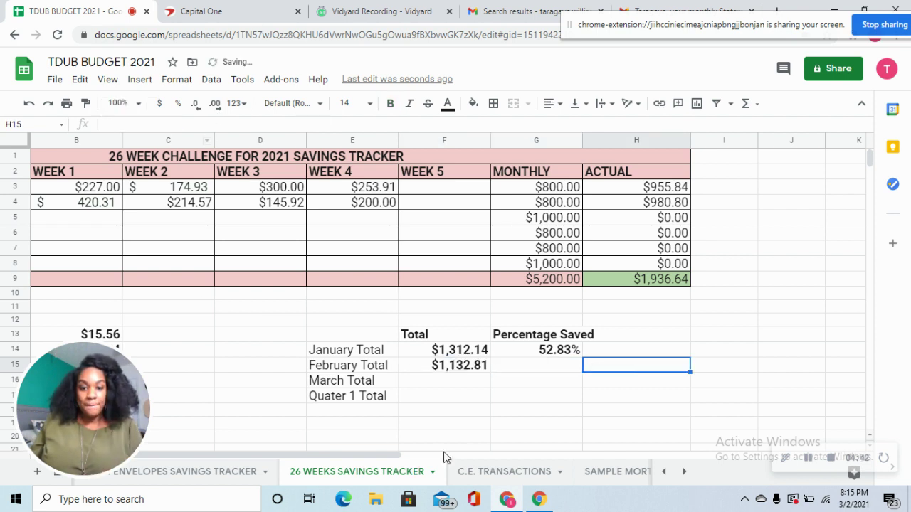
click(440, 370)
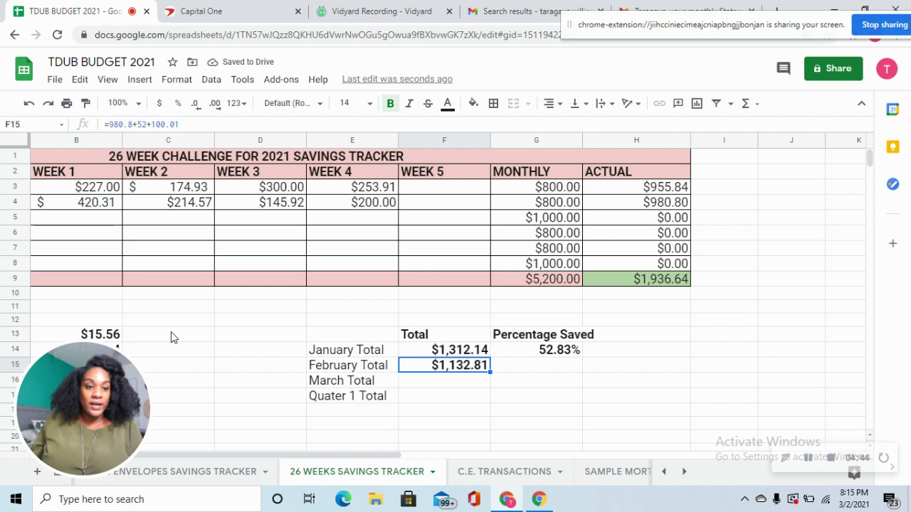
Step: Move to the empty cell B15 below the $104.74 total in B14
click(240, 339)
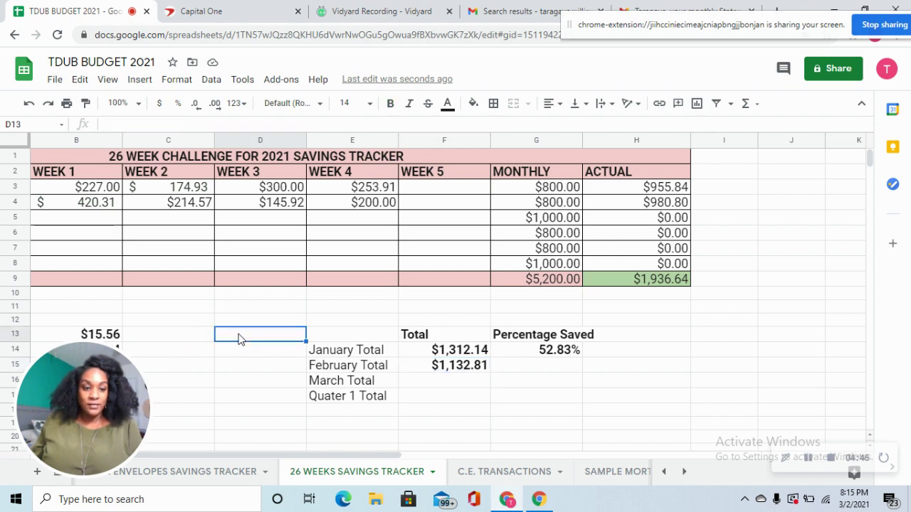
key(Left)
key(Left)
key(Left)
key(Down)
key(Right)
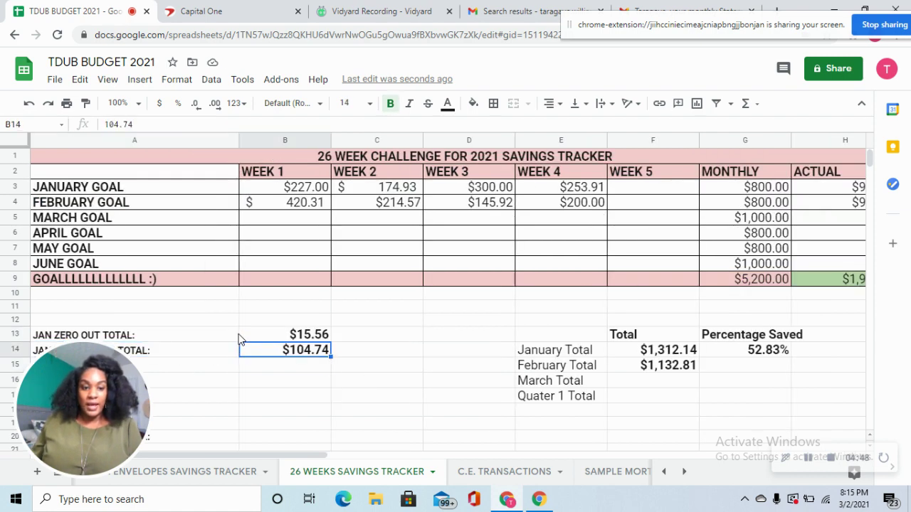
key(Down)
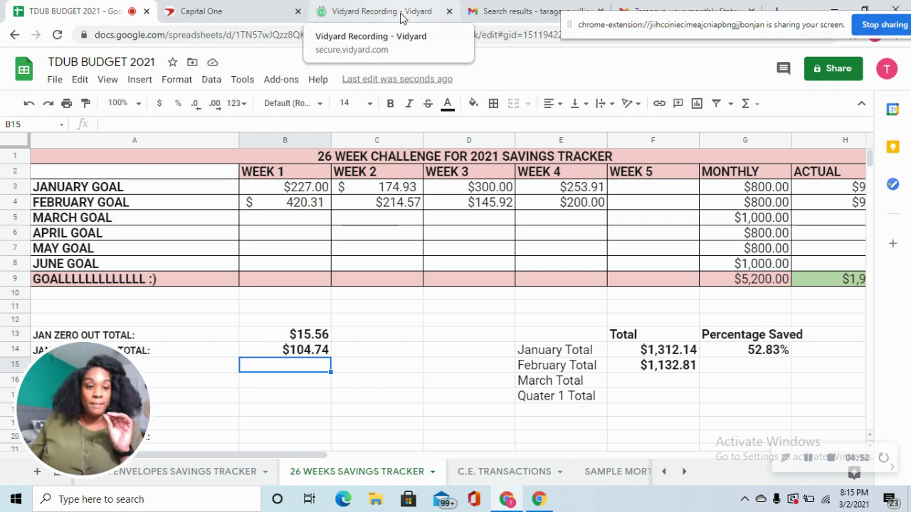
click(235, 9)
scroll(406, 208, up, 4)
scroll(427, 142, up, 3)
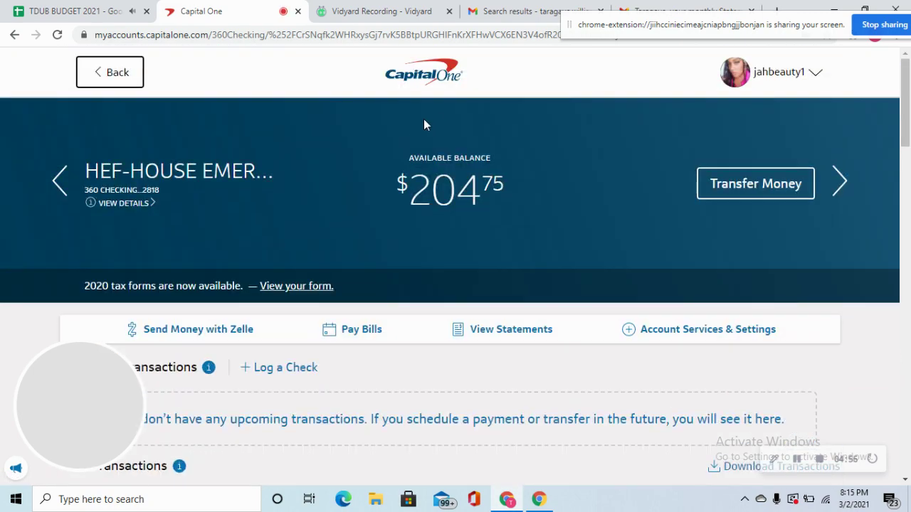
click(423, 72)
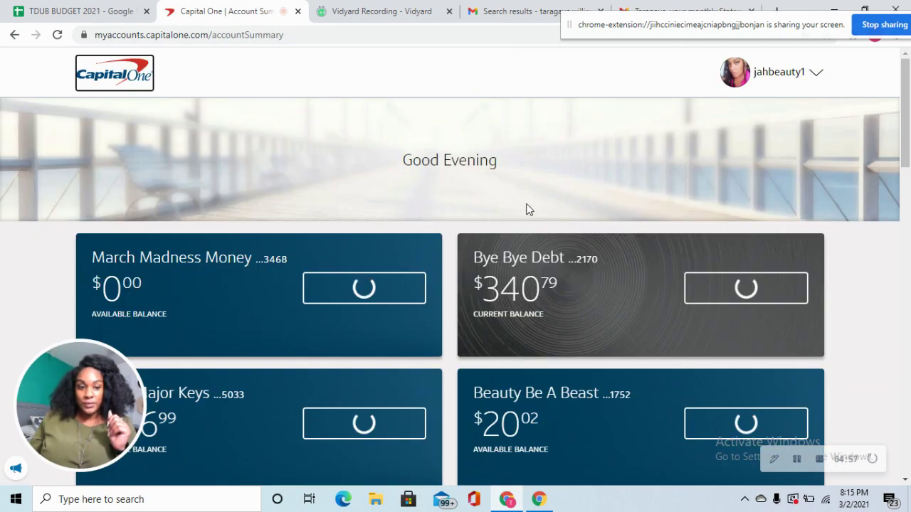
scroll(544, 207, down, 3)
scroll(545, 212, down, 4)
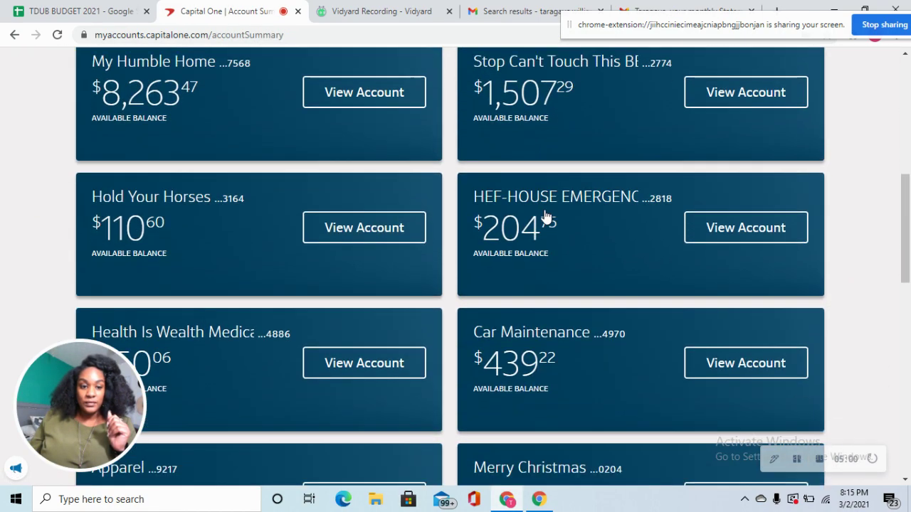
scroll(546, 216, down, 3)
scroll(546, 216, down, 3)
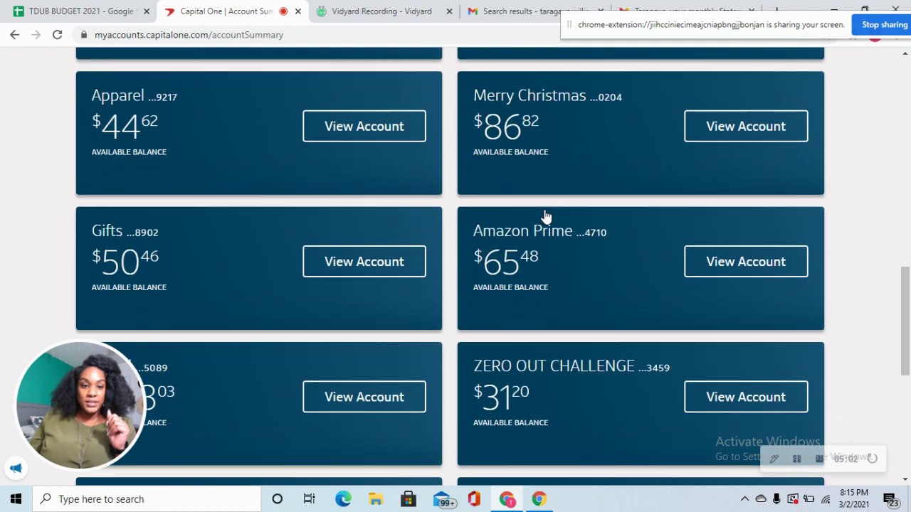
scroll(548, 210, down, 3)
Step: Open the ZERO OUT CHALLENGE account and review its weekly $3.89 deposits and $31.20 balance
click(558, 188)
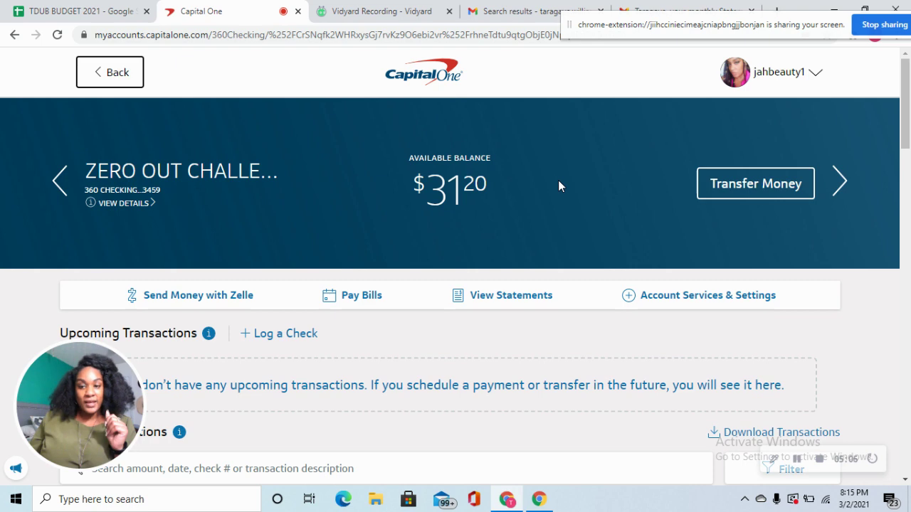
scroll(560, 187, down, 1)
scroll(560, 187, down, 5)
scroll(558, 189, down, 1)
scroll(560, 191, down, 1)
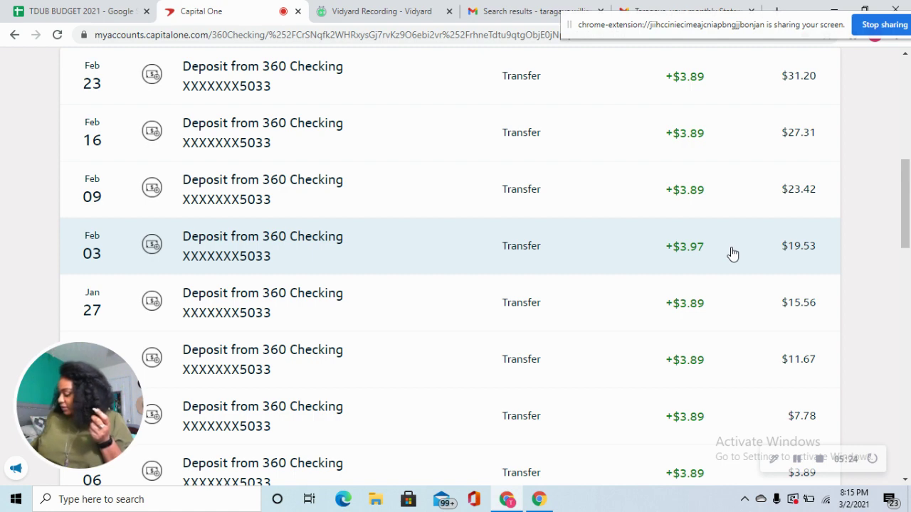
scroll(732, 253, up, 2)
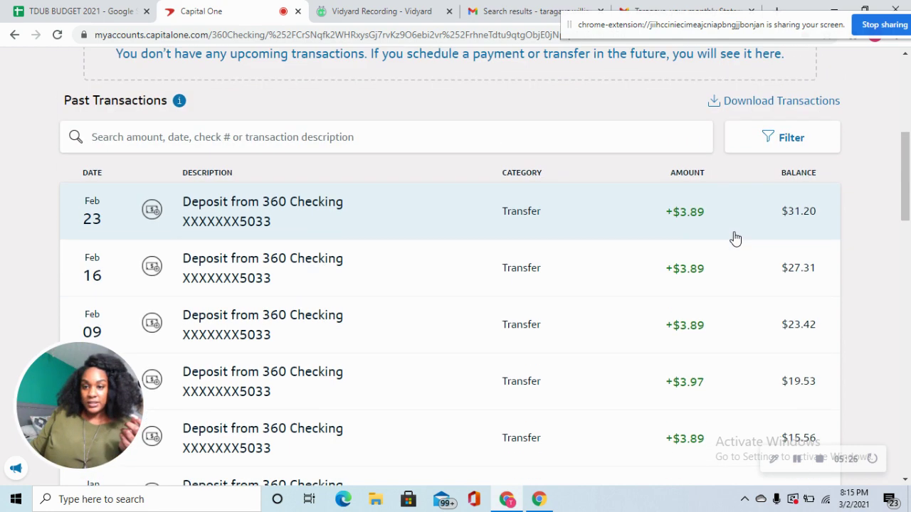
scroll(736, 238, up, 3)
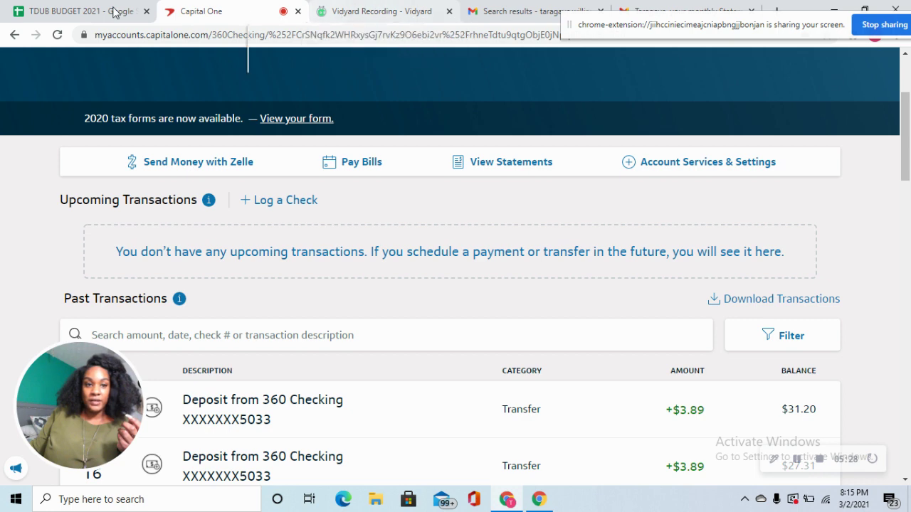
click(79, 11)
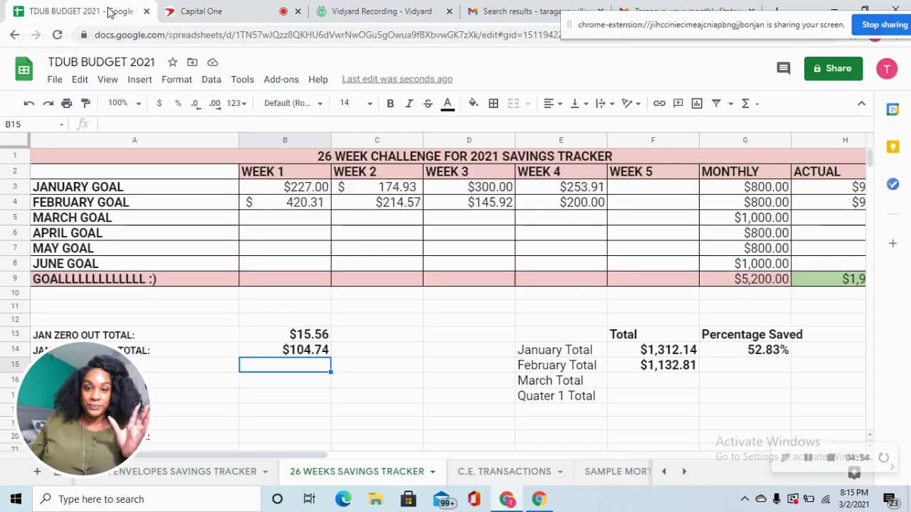
Step: Add the zero-out savings to the February Total formula, raising it to $1,148.45
click(670, 364)
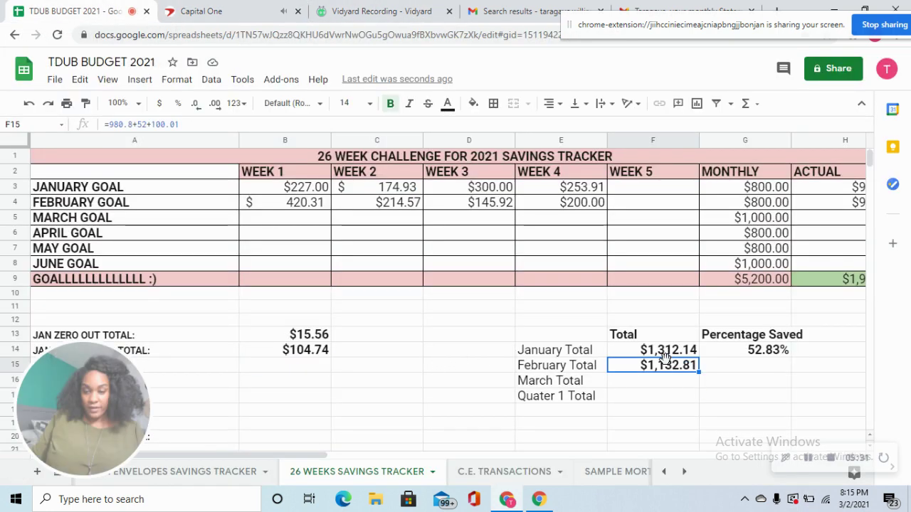
click(304, 125)
text(+15.64)
key(Tab)
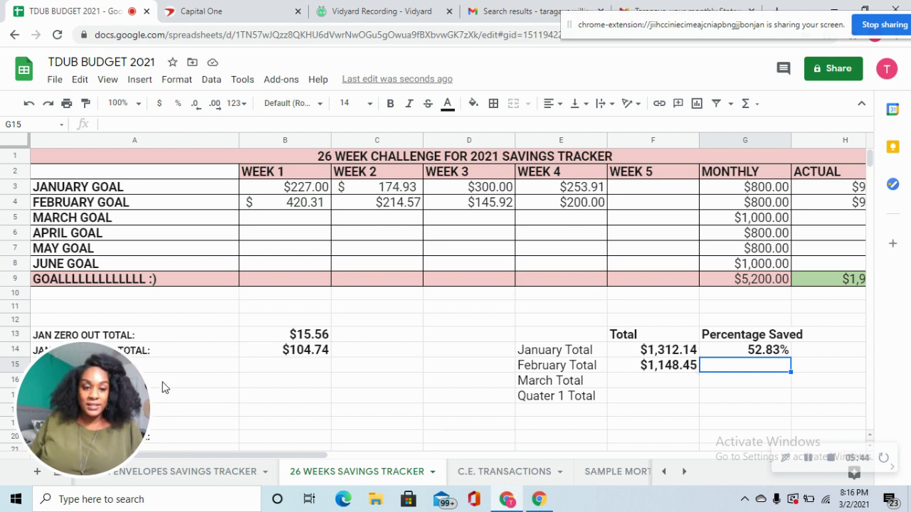
mouse_move(72, 416)
mouse_down()
mouse_move(174, 420)
mouse_move(416, 369)
mouse_move(469, 261)
mouse_up()
click(316, 388)
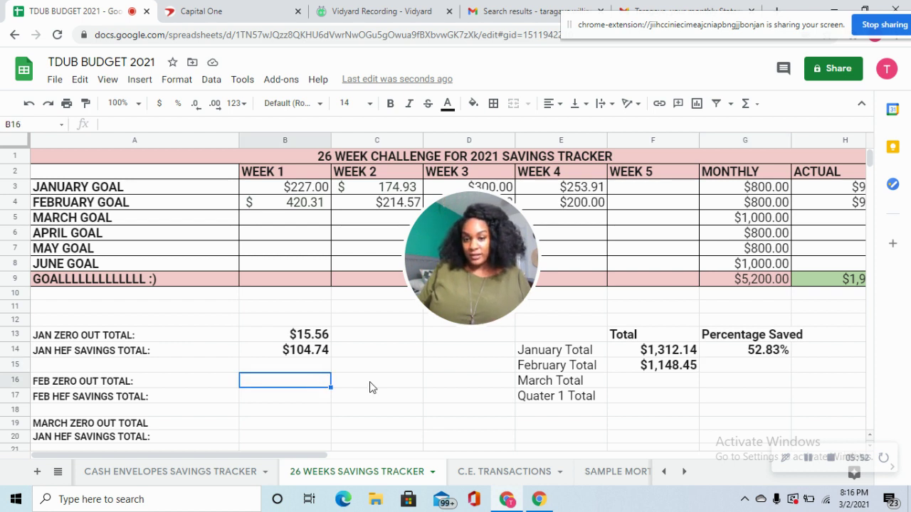
Step: Enter $100.01 as the FEB HEF SAVINGS TOTAL
text(100.01)
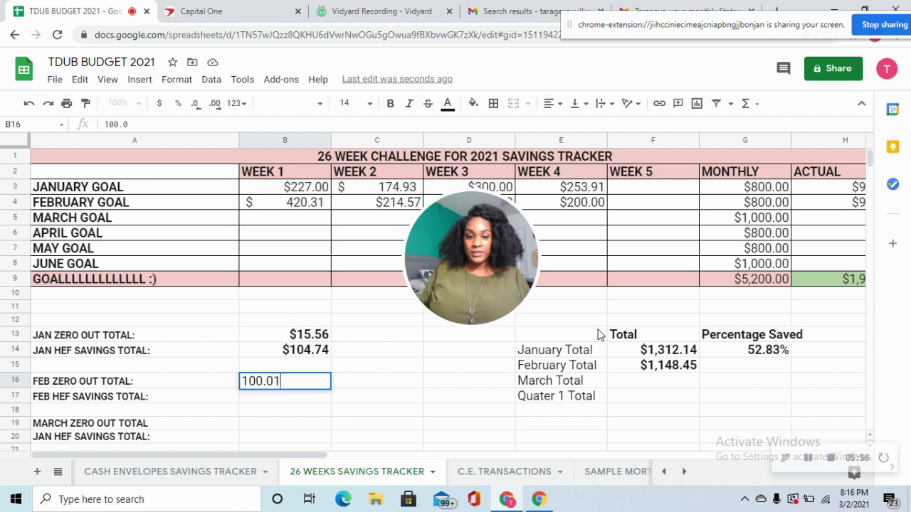
key(Return)
text(100.01)
key(Up)
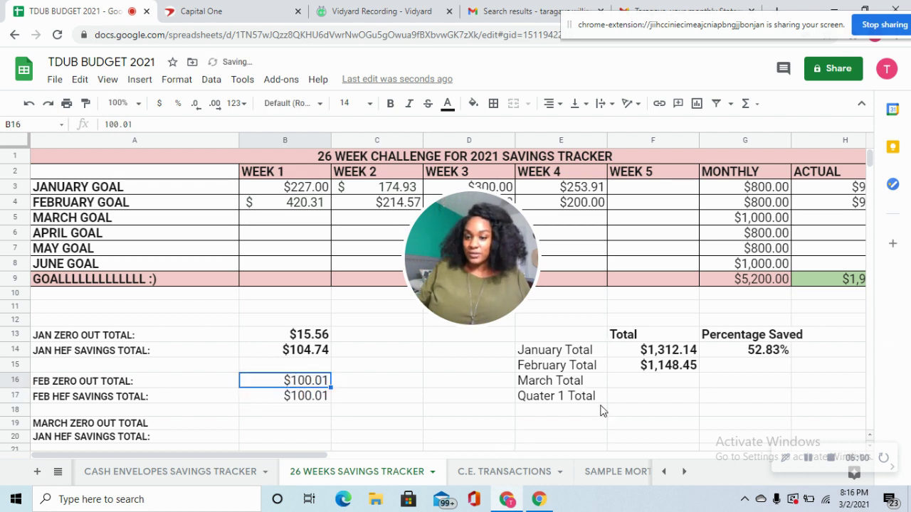
Step: Set the FEB ZERO OUT TOTAL in B16 to $15.64
click(663, 369)
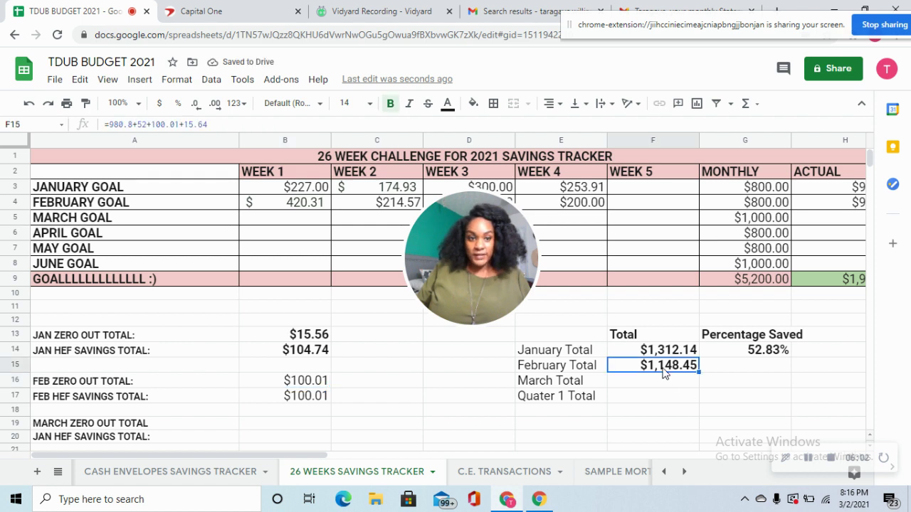
click(288, 383)
text(15.64)
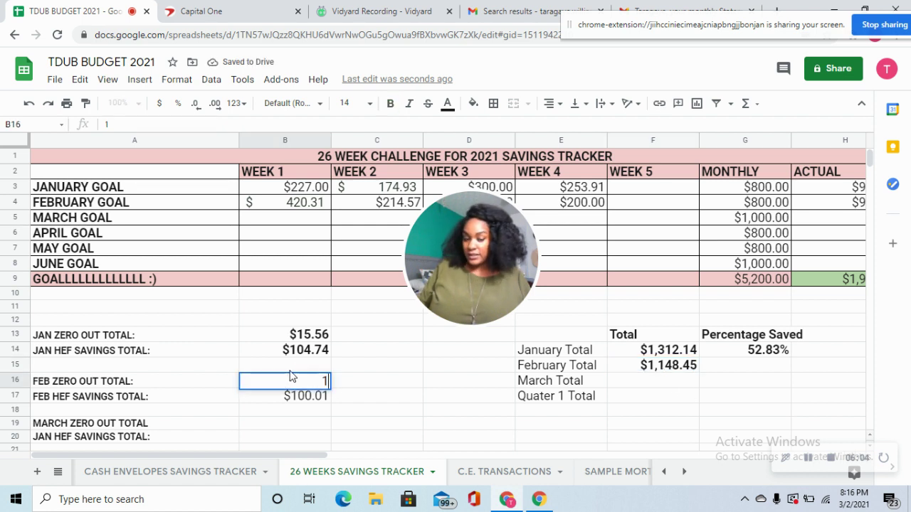
key(Tab)
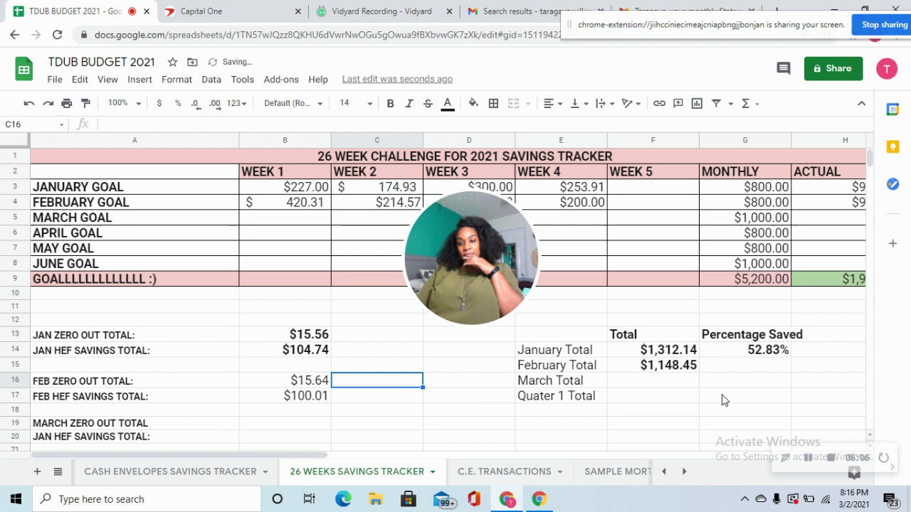
click(652, 368)
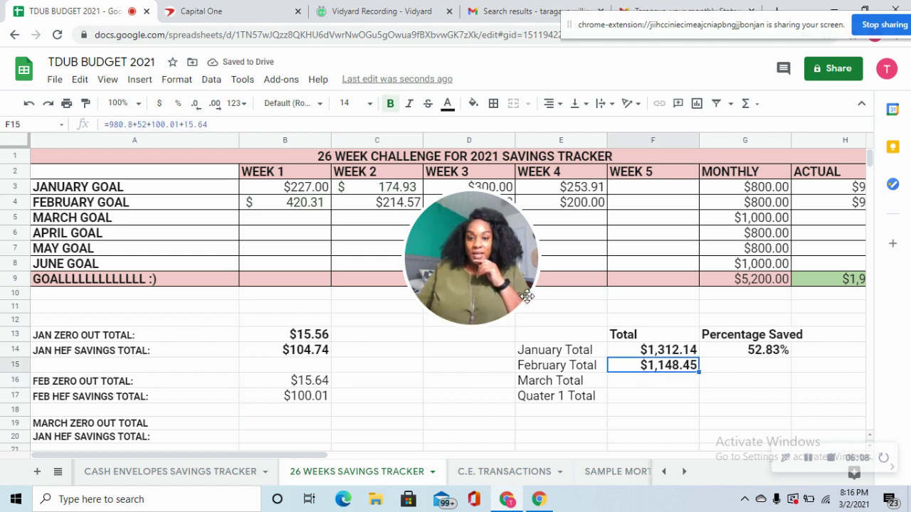
Step: Open the FEBRUARY 2021 sheet
drag(475, 283, 115, 385)
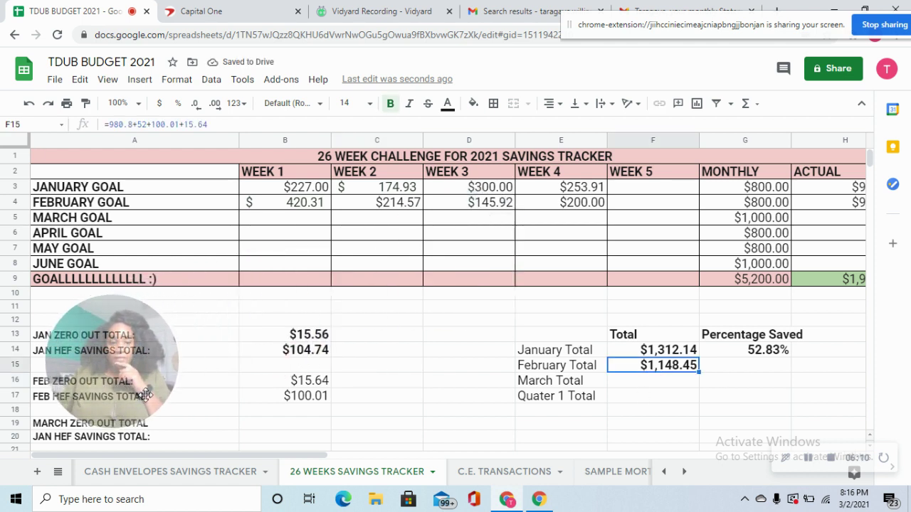
click(682, 472)
click(665, 472)
click(667, 472)
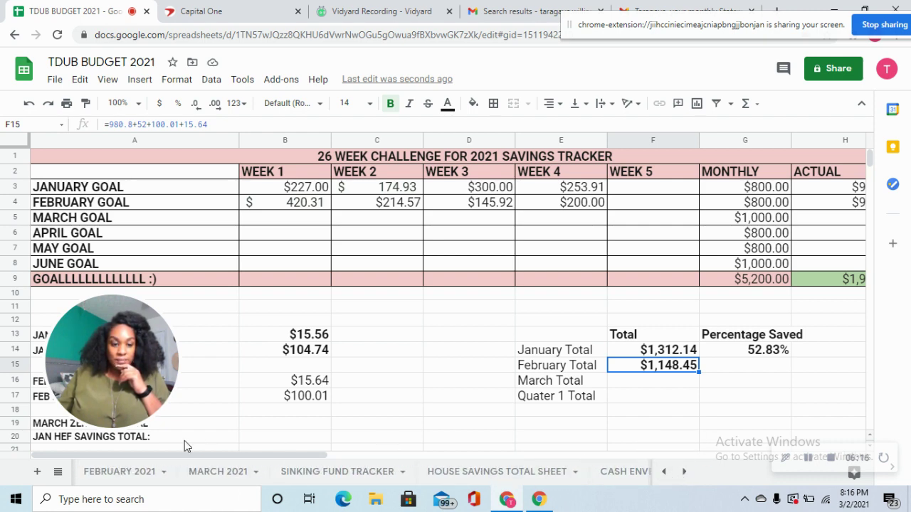
click(120, 472)
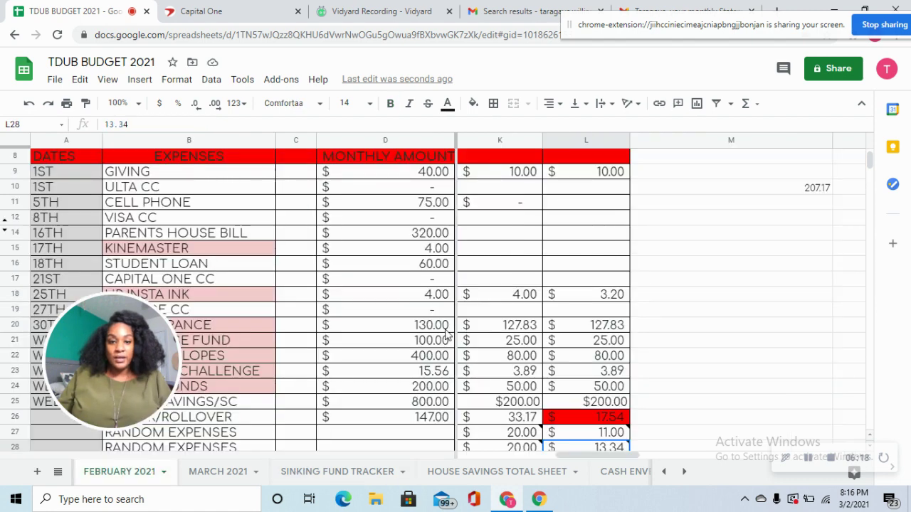
Step: Compare the pay and actual income values for the first paychecks in February's income row
scroll(447, 334, up, 3)
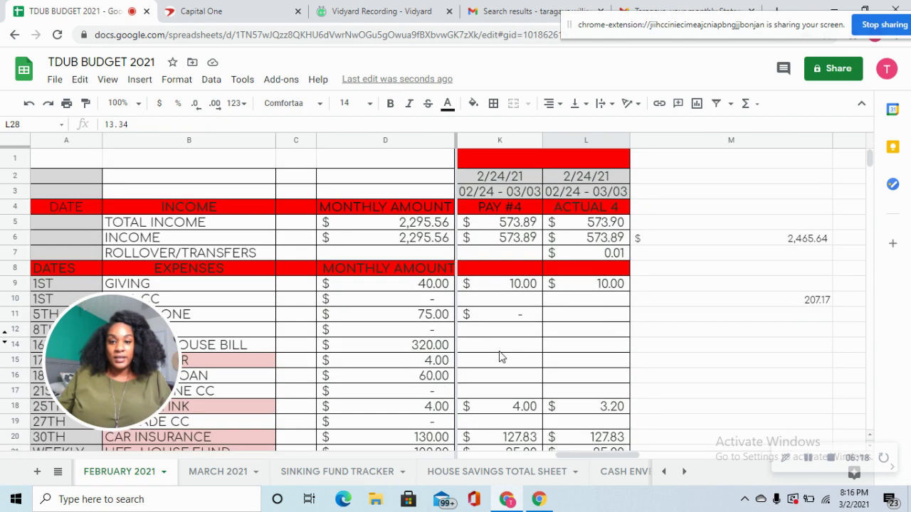
click(524, 243)
key(Right)
key(Right)
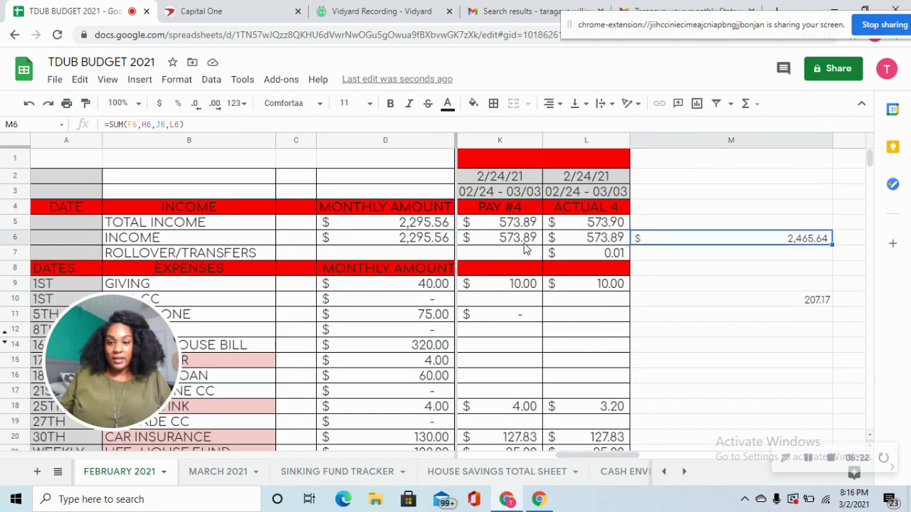
key(Left)
key(Left)
key(Left)
key(Left)
key(Left)
key(Left)
key(Left)
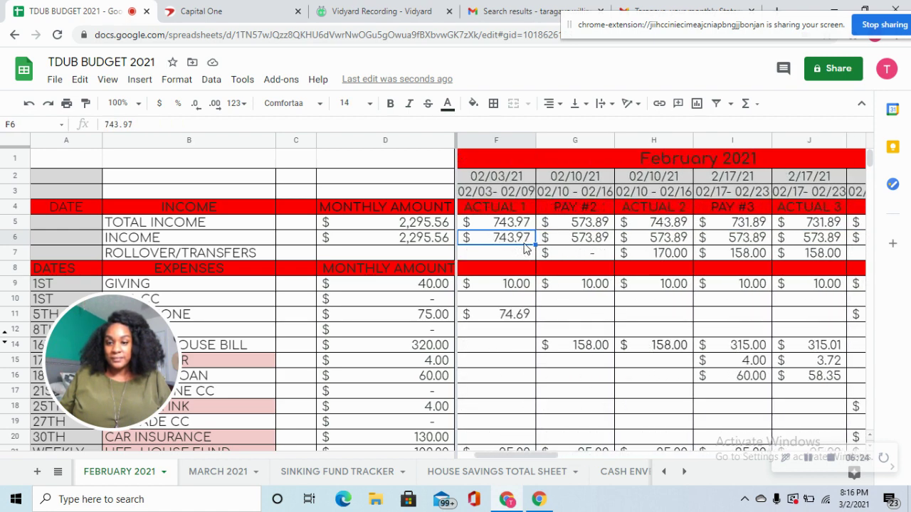
key(Left)
key(Left)
key(Right)
key(Right)
key(Right)
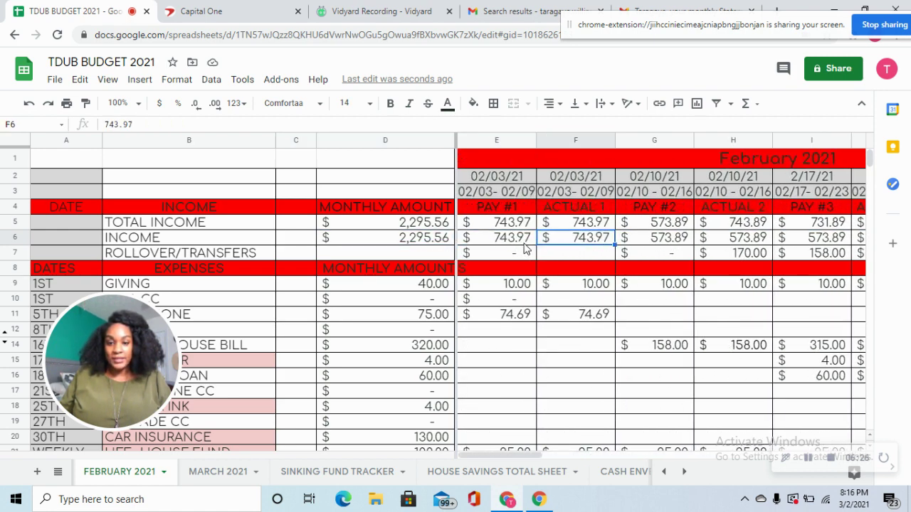
key(Left)
key(Right)
key(Left)
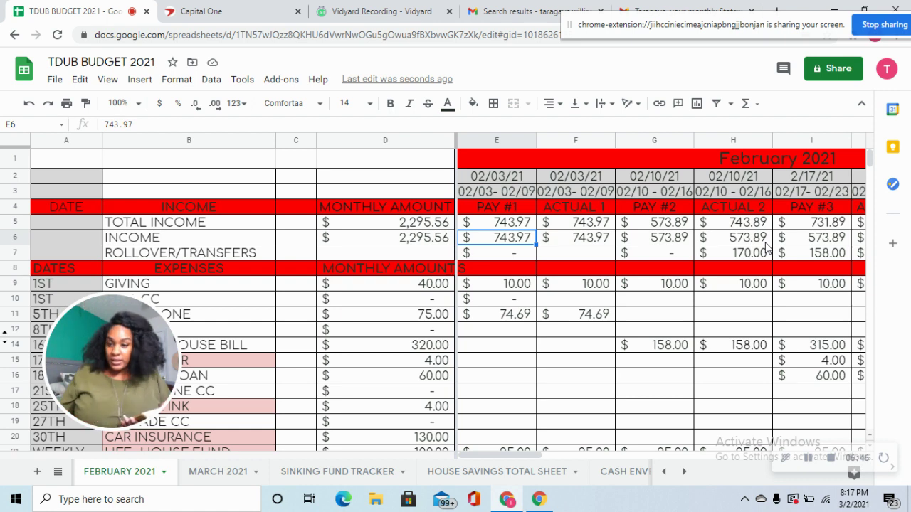
Step: Check the third and fourth paychecks and the $2,465.64 combined income total
click(822, 227)
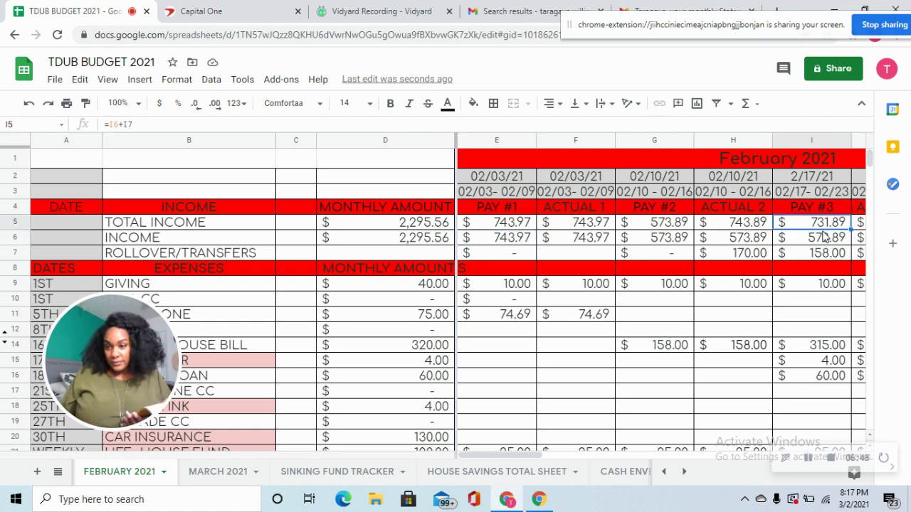
click(823, 237)
key(Right)
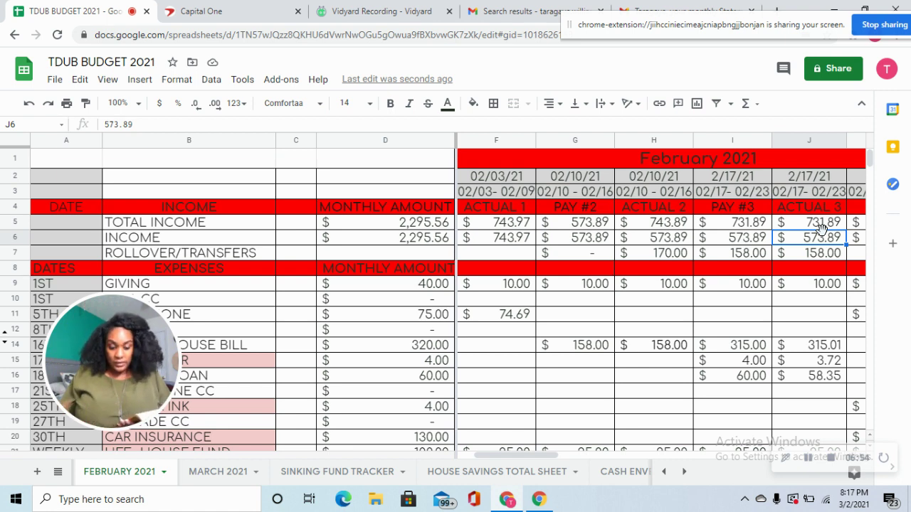
key(Right)
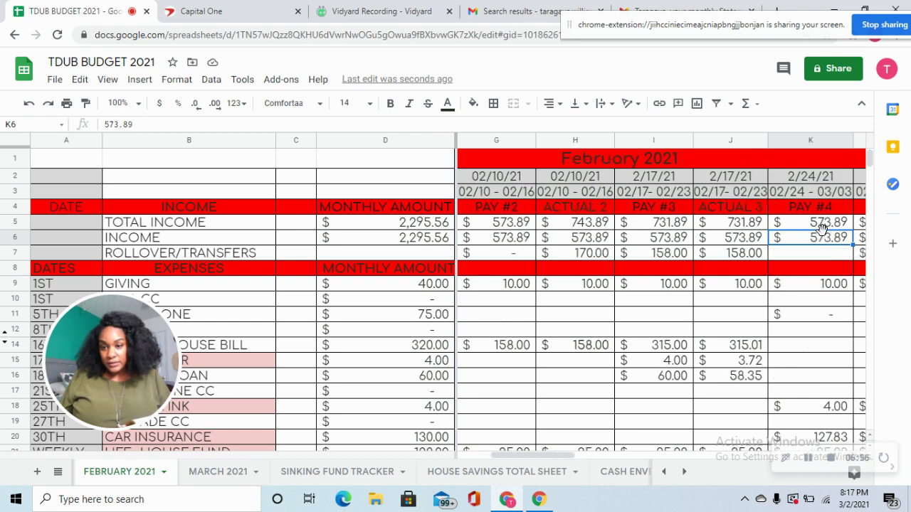
key(Right)
key(Right)
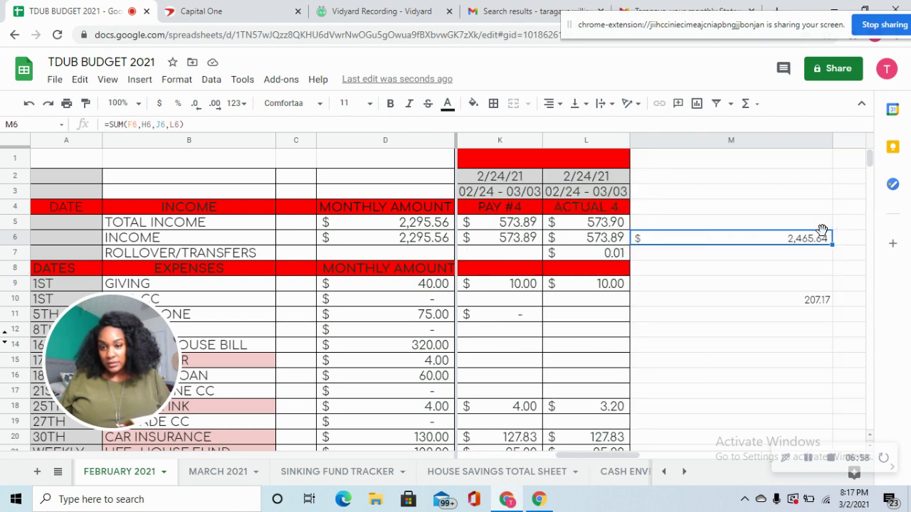
key(Left)
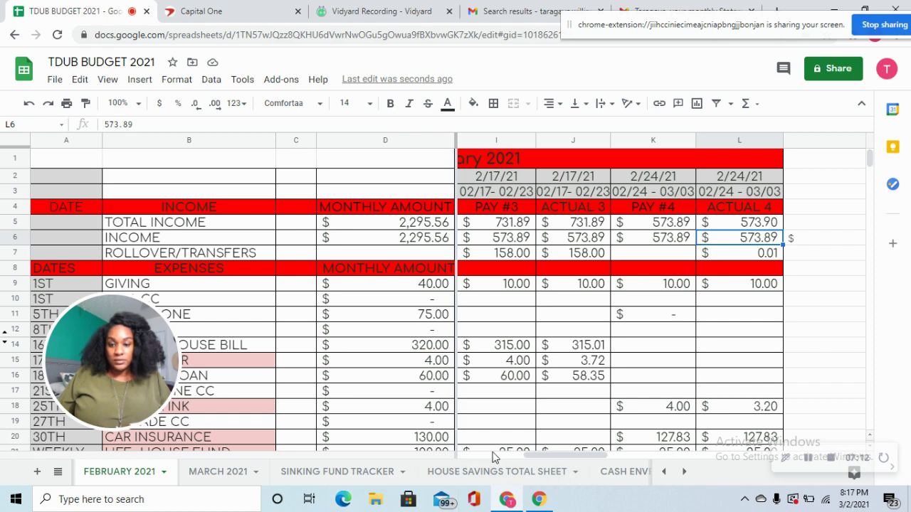
click(684, 471)
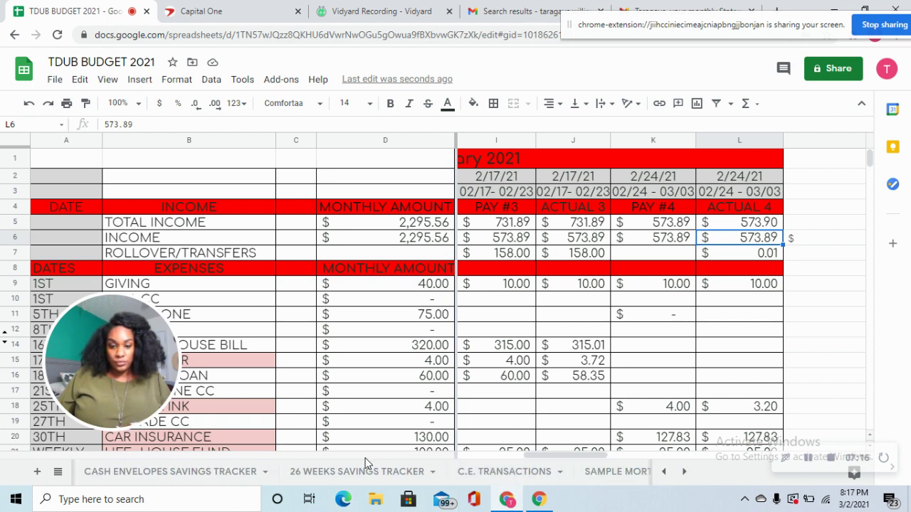
click(361, 471)
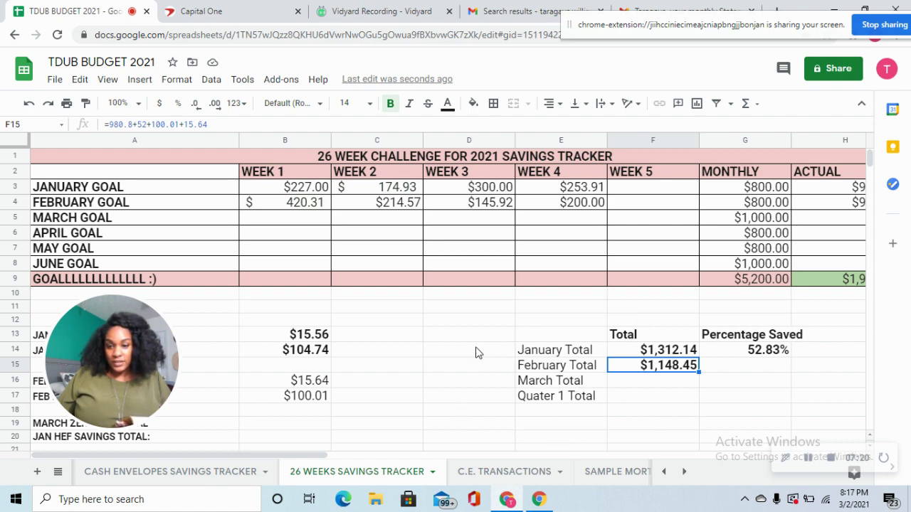
Step: Enter February's income of 2,465.64 in D15 beside the February Total
click(464, 369)
text(2,465)
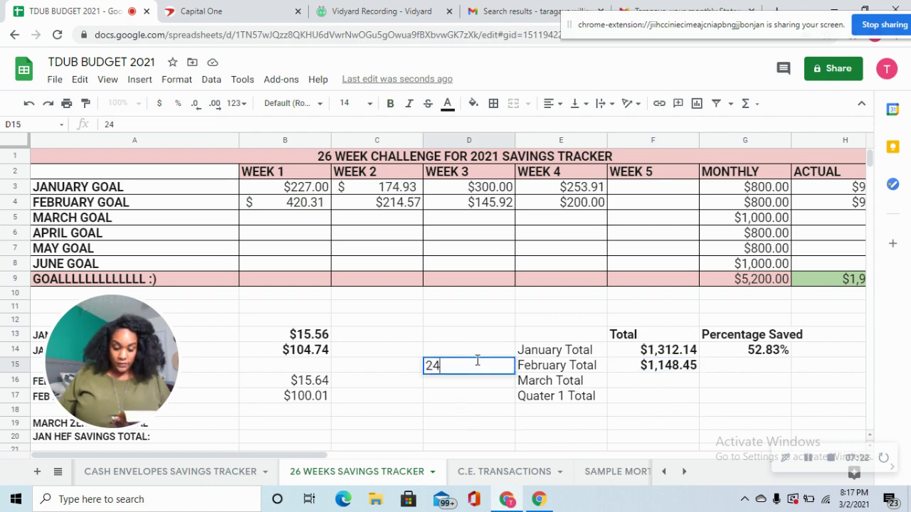
text(.64)
key(Tab)
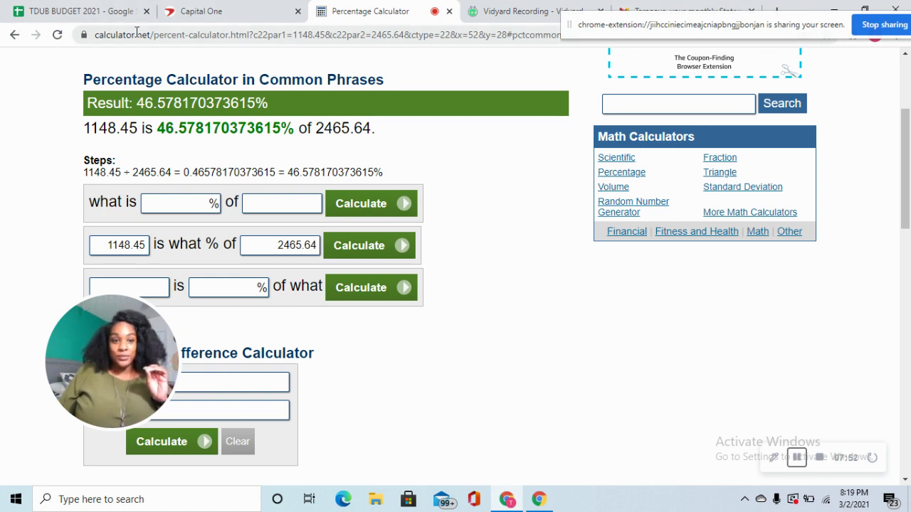
Step: Return to the TDUB BUDGET 2021 spreadsheet with the calculator result 46.58%
click(100, 10)
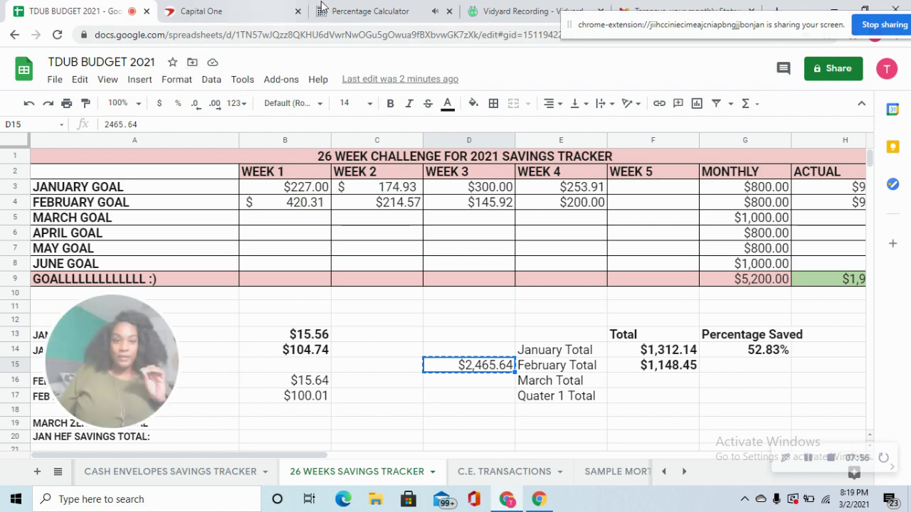
Step: Glance at the percentage calculator and Capital One history, then return to the budget sheet
click(342, 10)
click(217, 14)
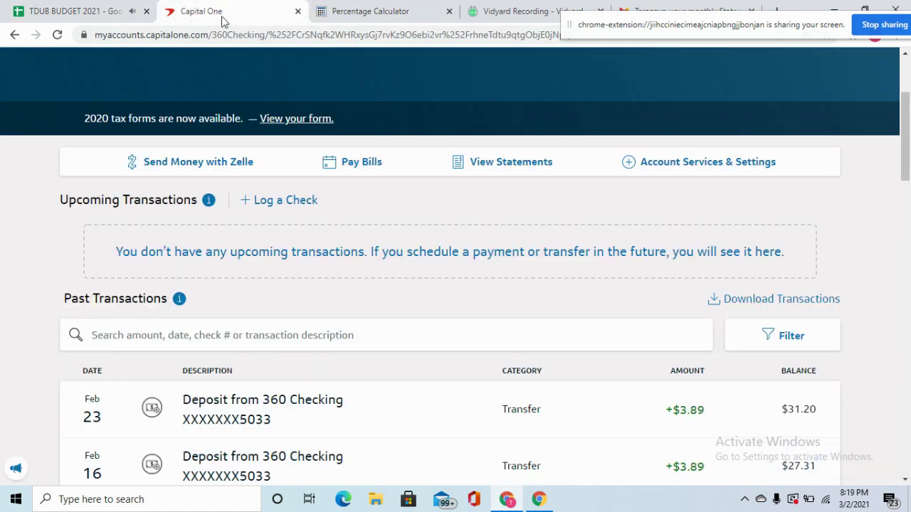
click(84, 11)
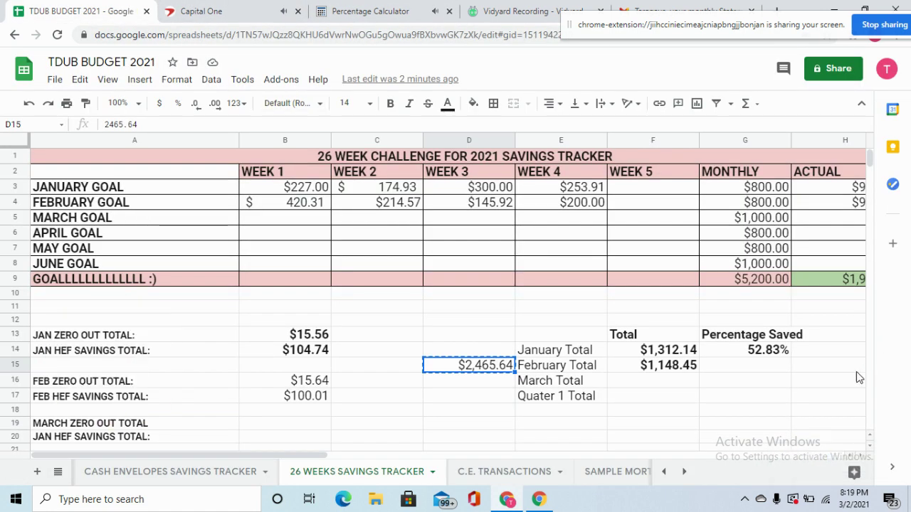
Step: Enter 47% in G15 under Percentage Saved for February and make it bold
click(754, 369)
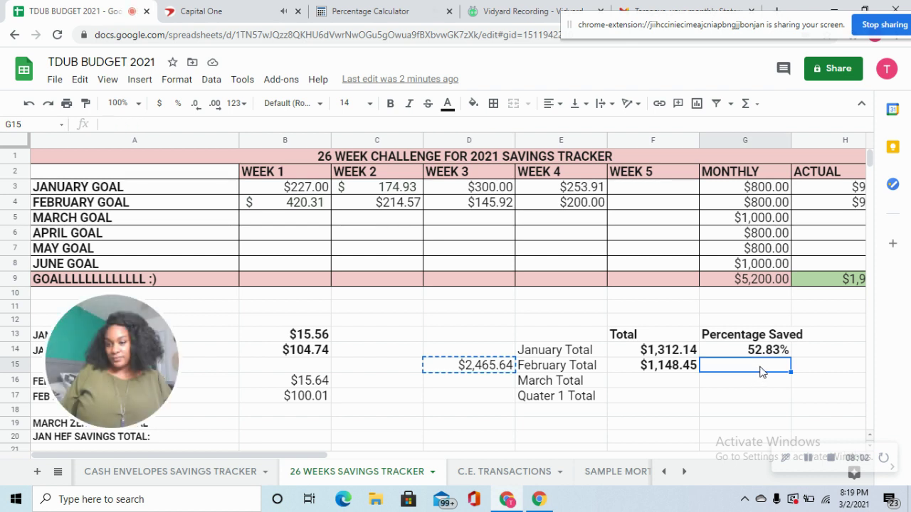
text(47.)
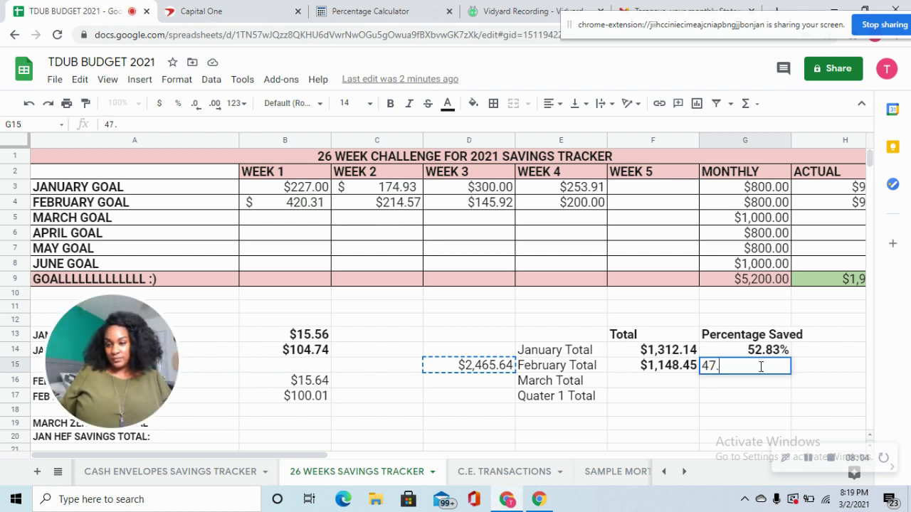
text(T)
text(%)
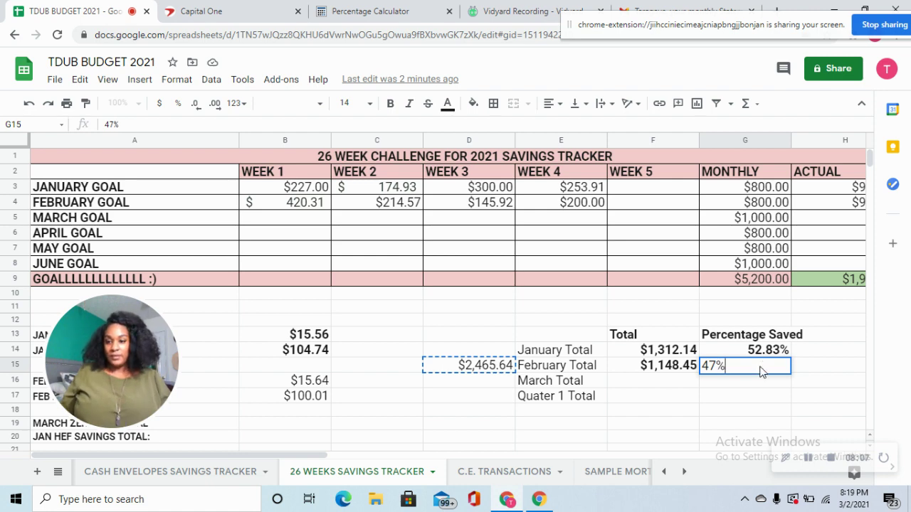
key(Tab)
key(shift+Tab)
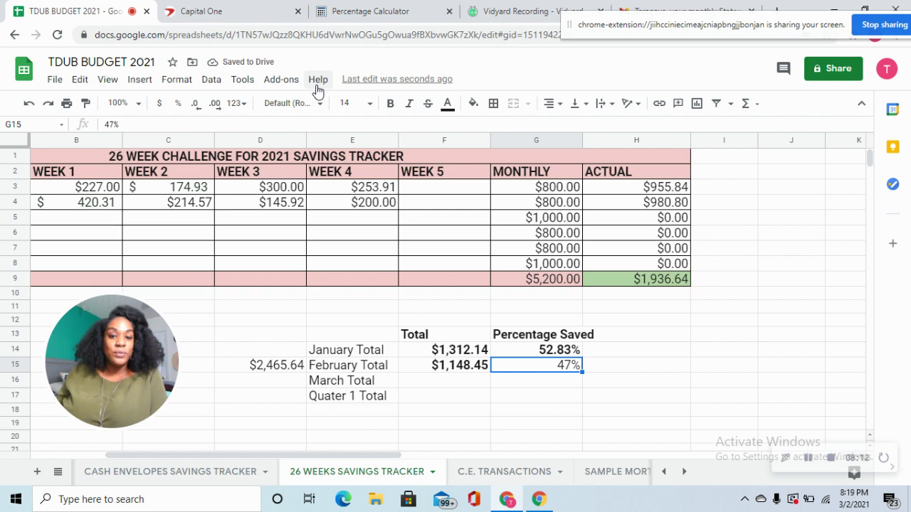
click(390, 105)
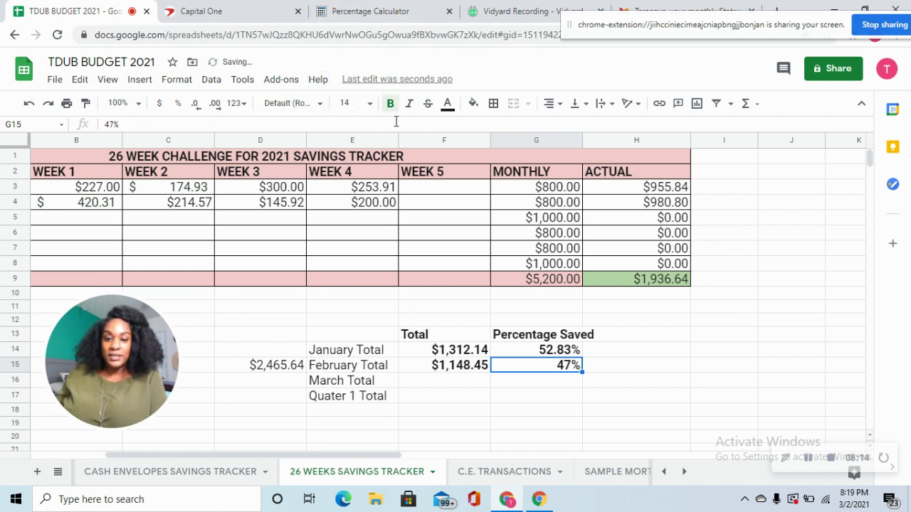
Step: Move the cell selection over toward the January Total in the Total column
click(595, 396)
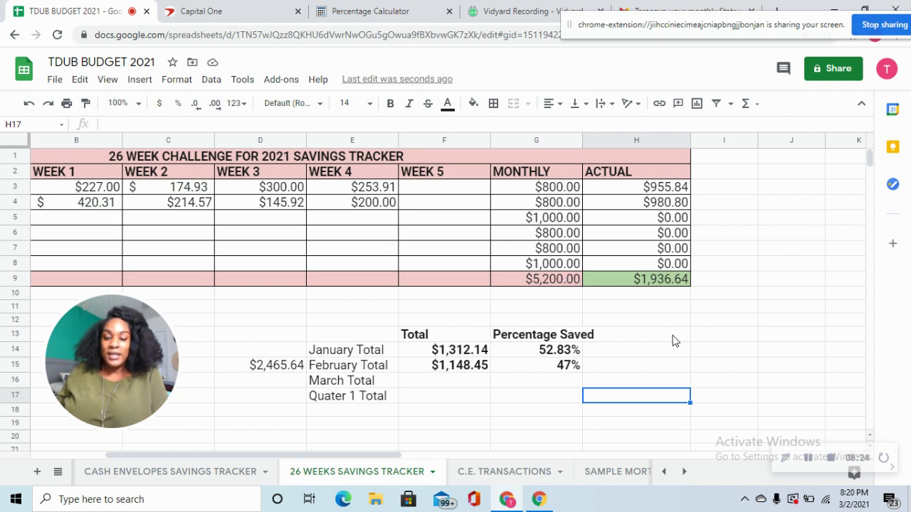
key(Left)
key(Left)
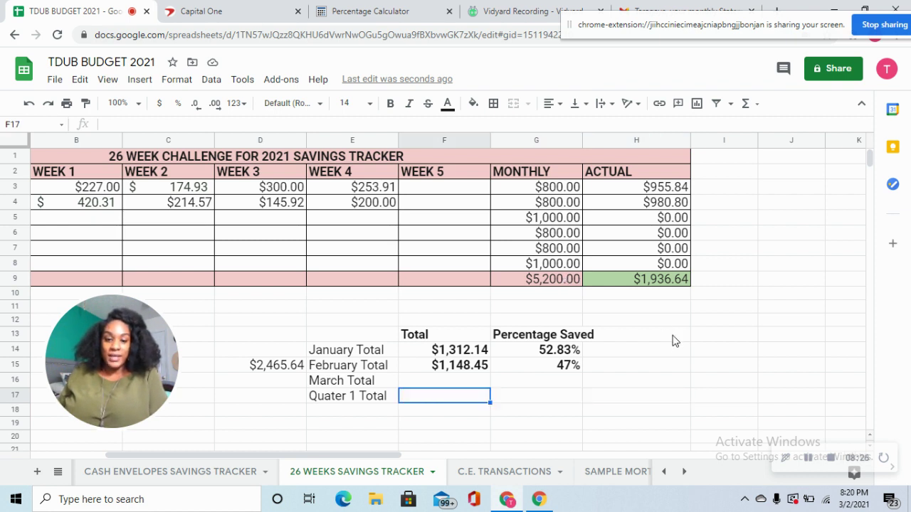
key(Up)
key(Up)
key(Up)
key(Left)
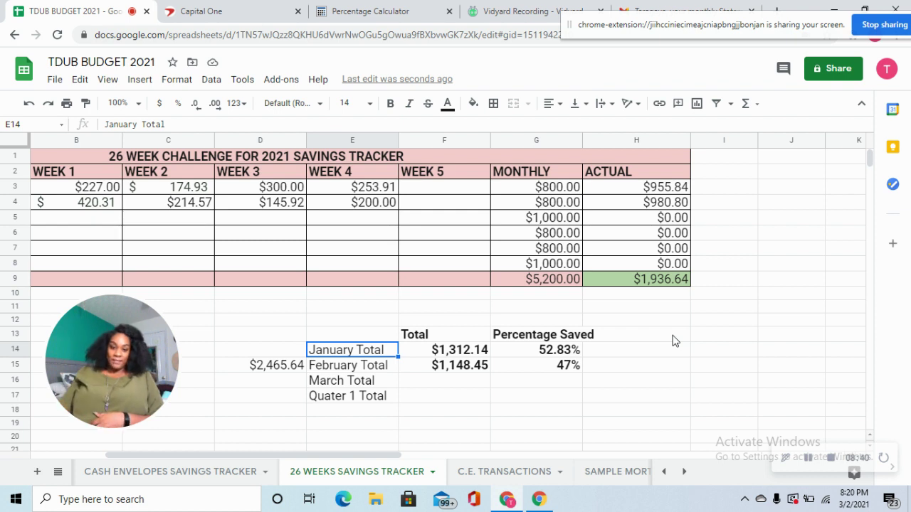
Step: Select the January and February totals in F14:F15 to check their amounts
click(489, 365)
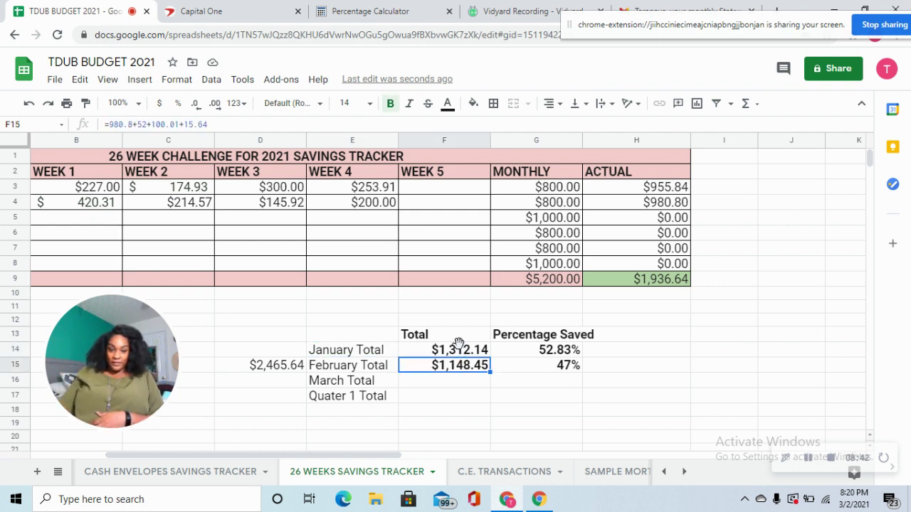
drag(454, 350, 450, 368)
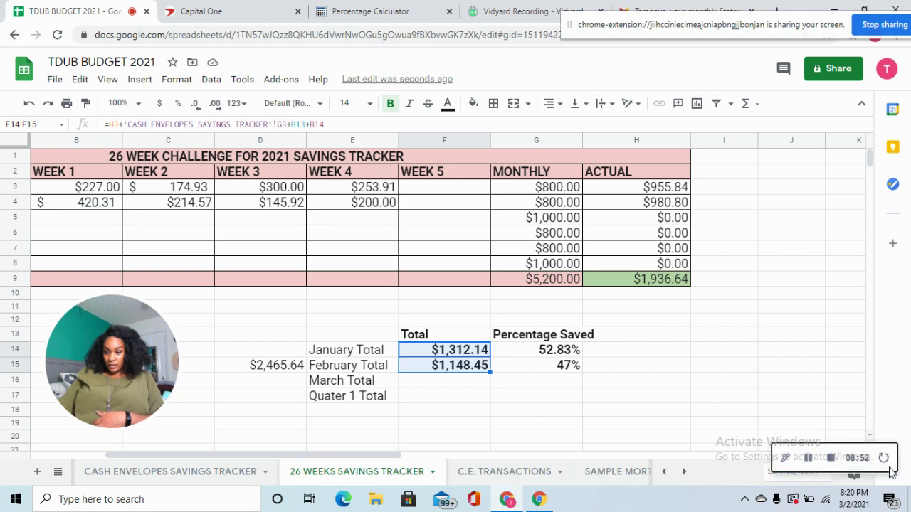
drag(889, 447, 860, 407)
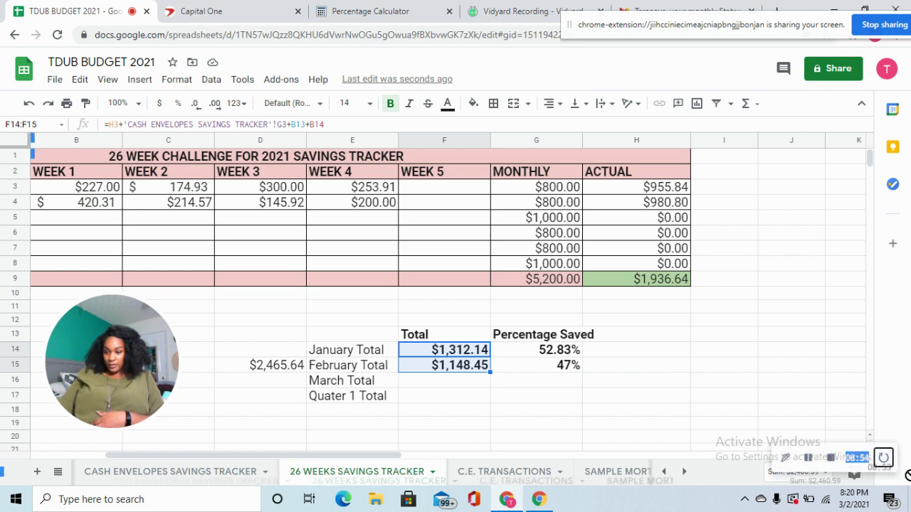
click(847, 400)
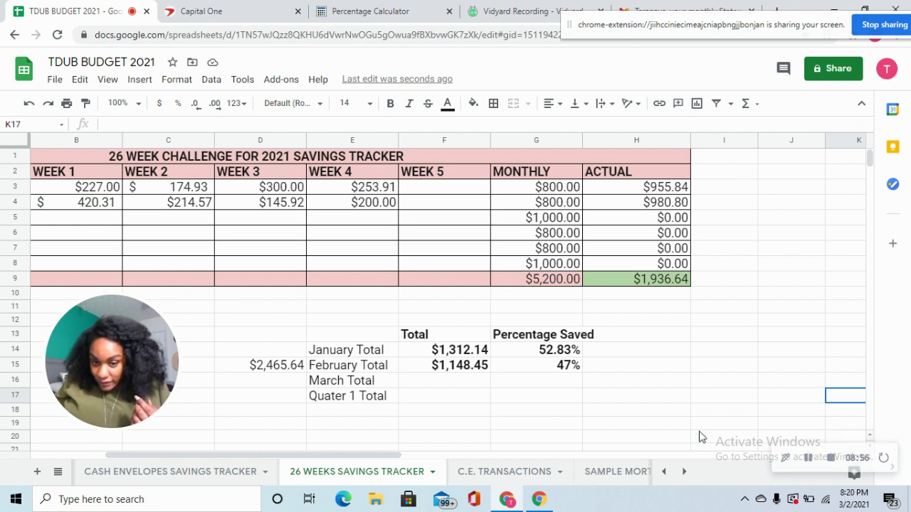
drag(443, 335, 459, 365)
Step: Put =SUM(F14:F15) in F16 beside March Total, giving $2,460.59
click(456, 397)
click(488, 383)
click(745, 103)
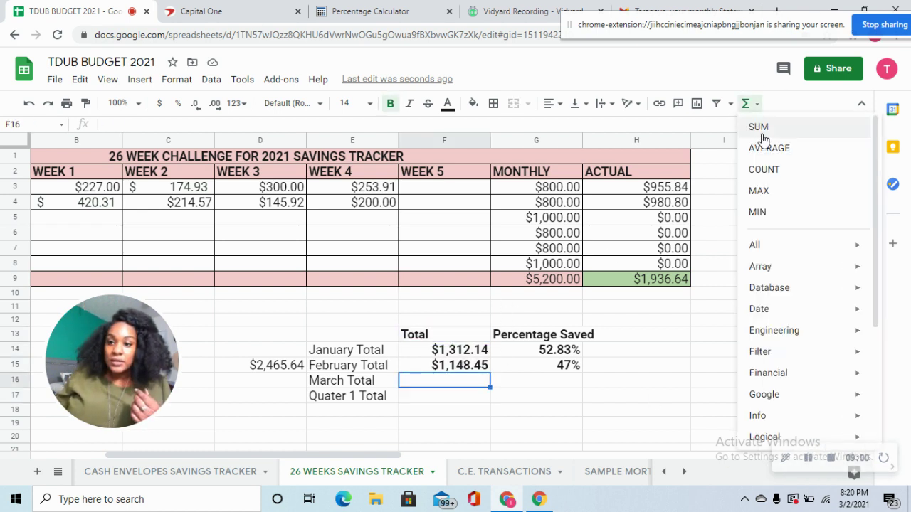
click(756, 126)
drag(425, 351, 427, 364)
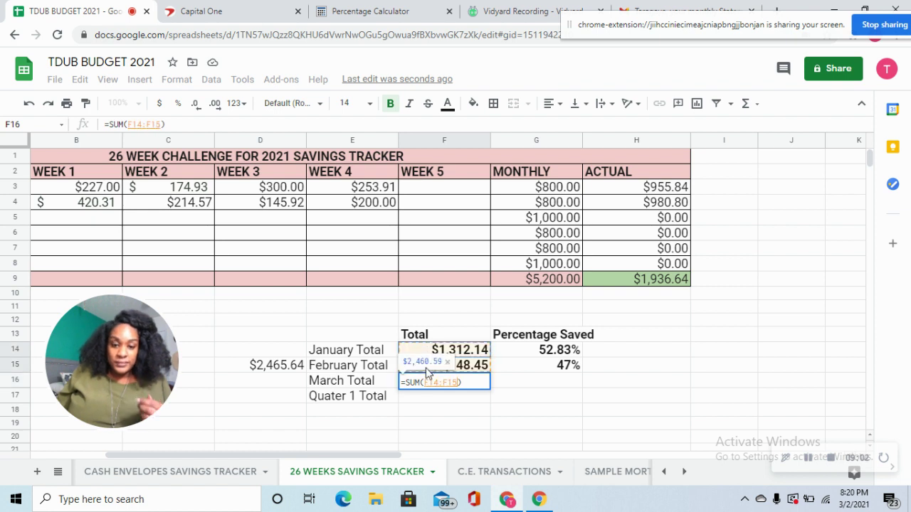
key(Tab)
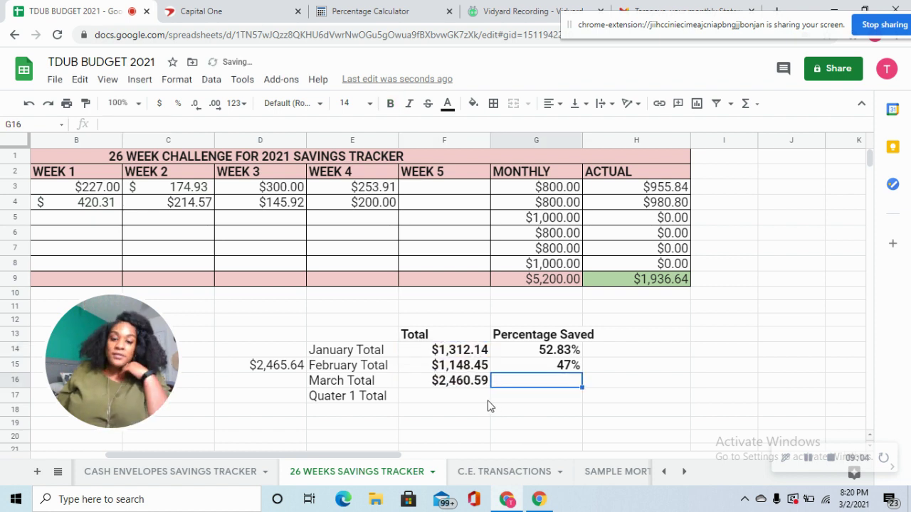